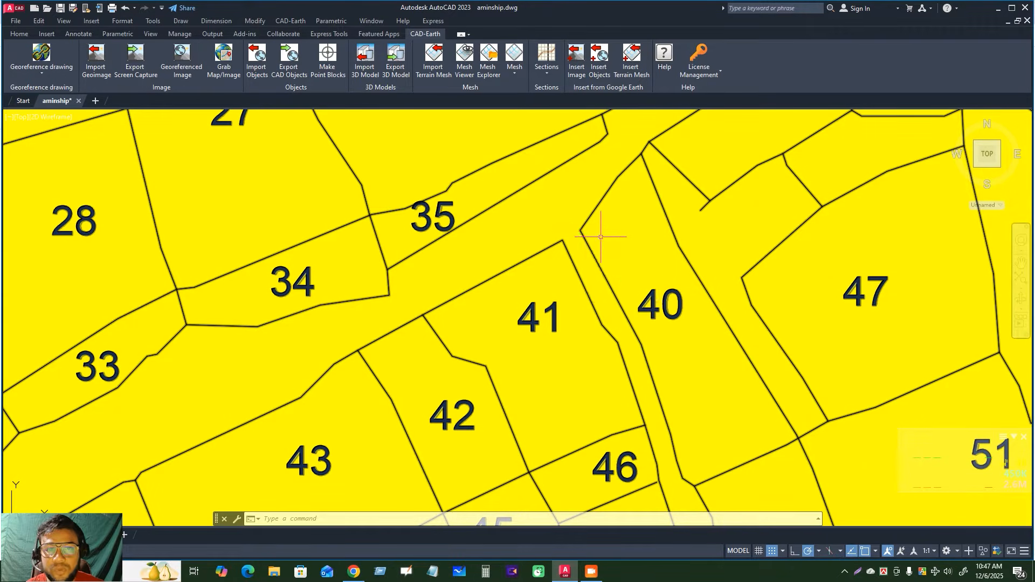
# Switch to Chrome, open Google Maps and show the recent place Maharabaha bazar
pyautogui.click(354, 573)
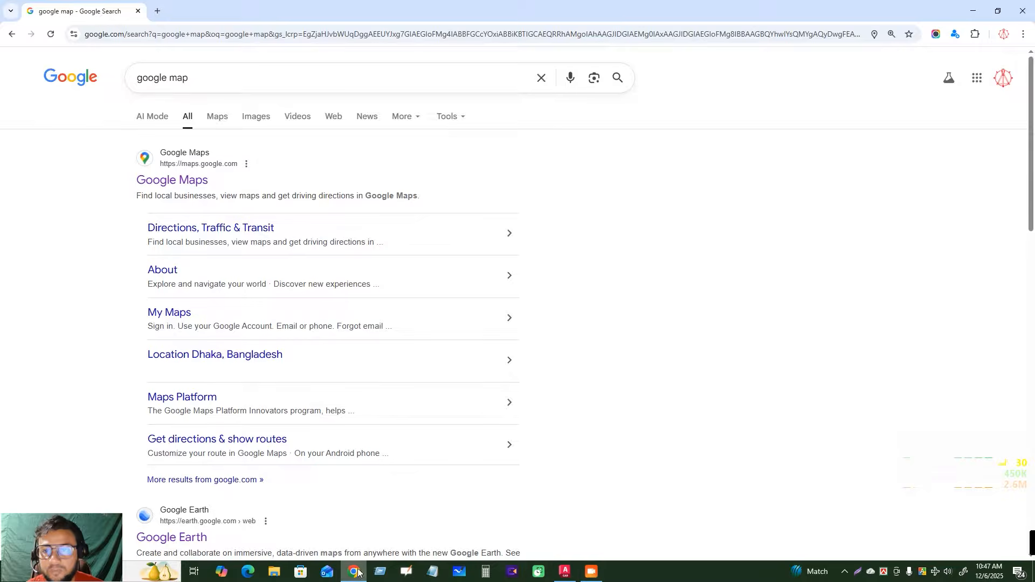
pyautogui.click(178, 180)
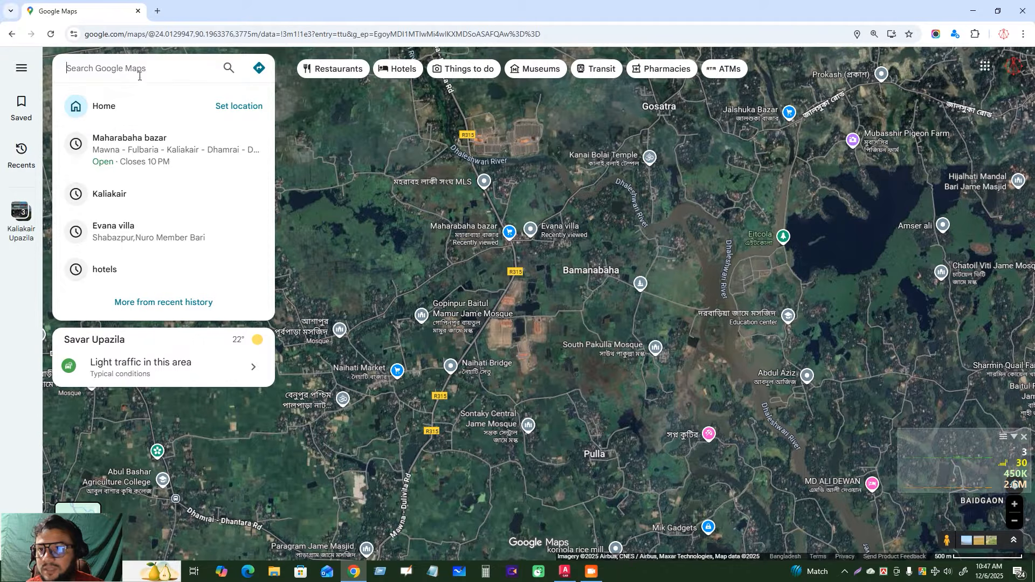
pyautogui.click(156, 144)
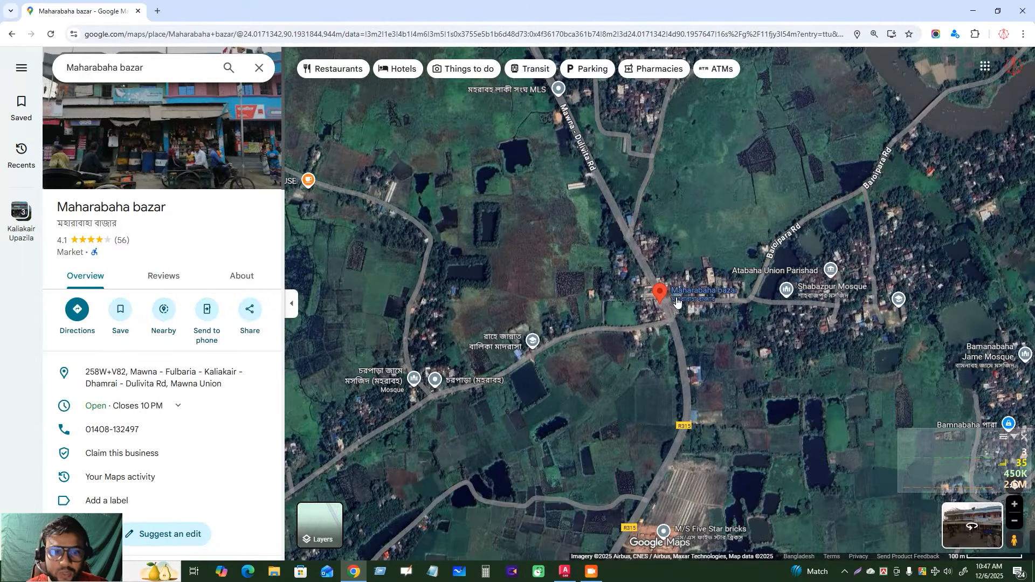
# Drop a marker on the western corner of the side-road junction along Baroipara Rd, northeast of the bazar
pyautogui.moveTo(565, 287); pyautogui.dragTo(406, 333)
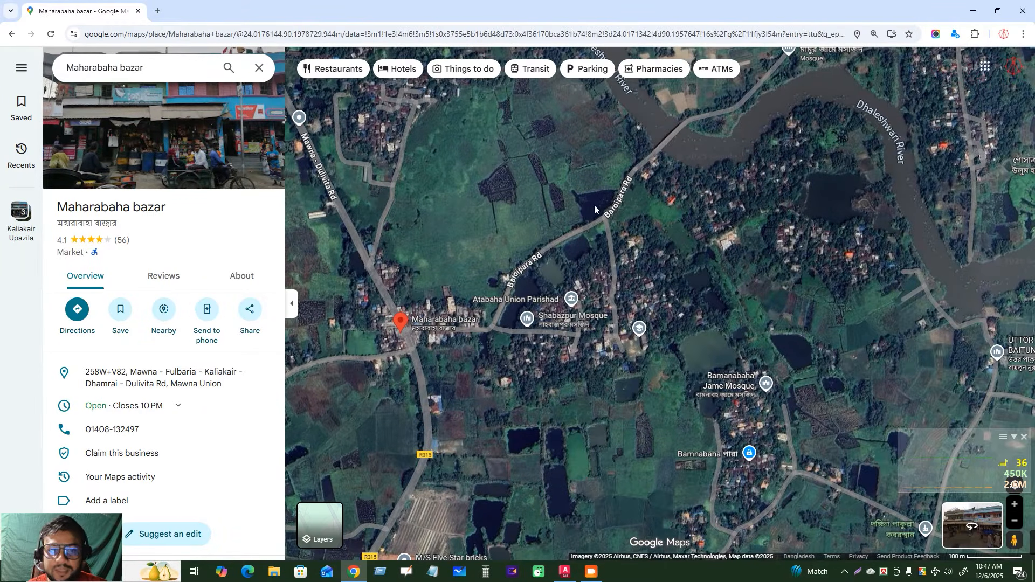
pyautogui.scroll(3, 624, 204)
pyautogui.scroll(5, 597, 225)
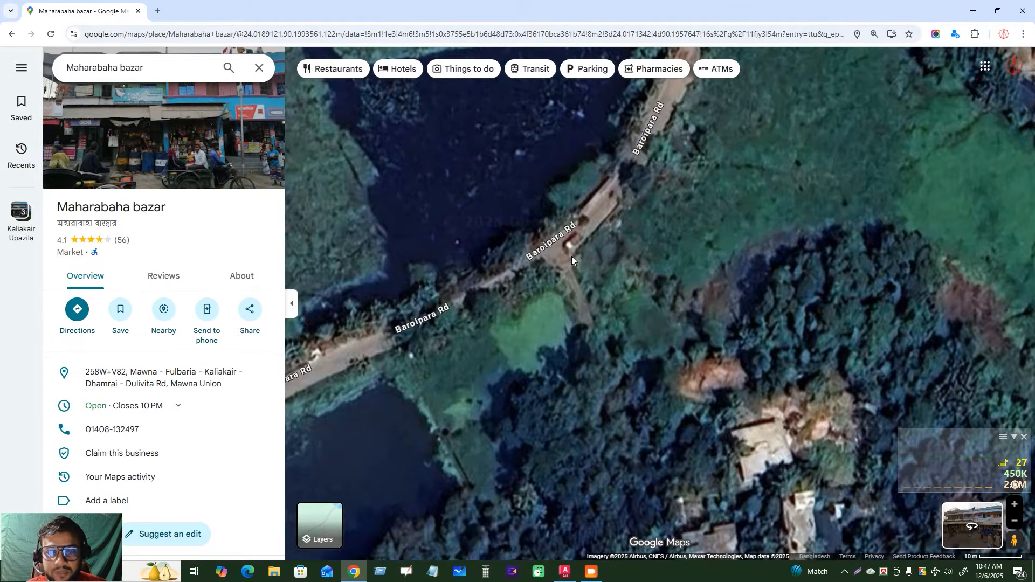
pyautogui.scroll(1, 571, 256)
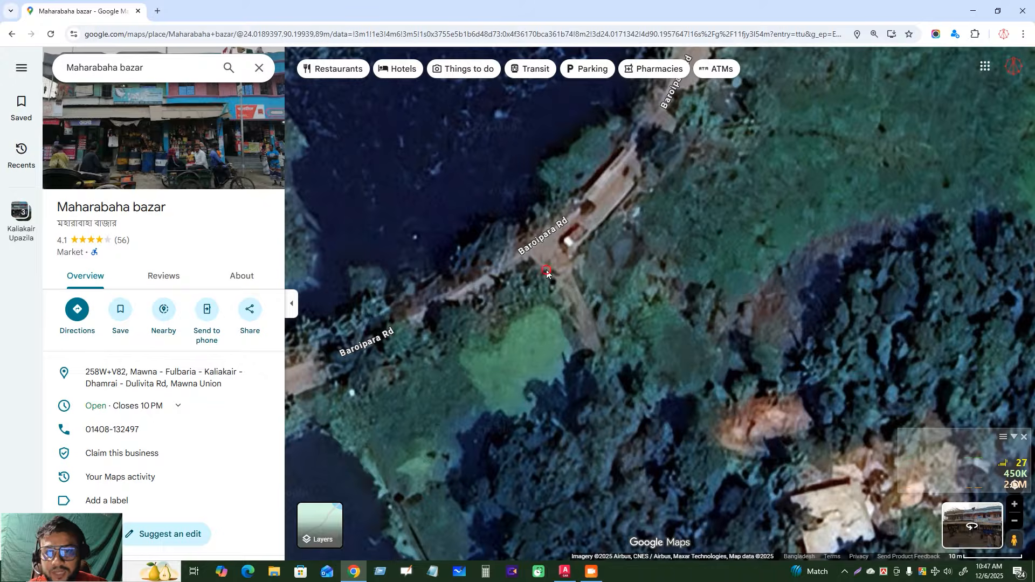
pyautogui.click(546, 270)
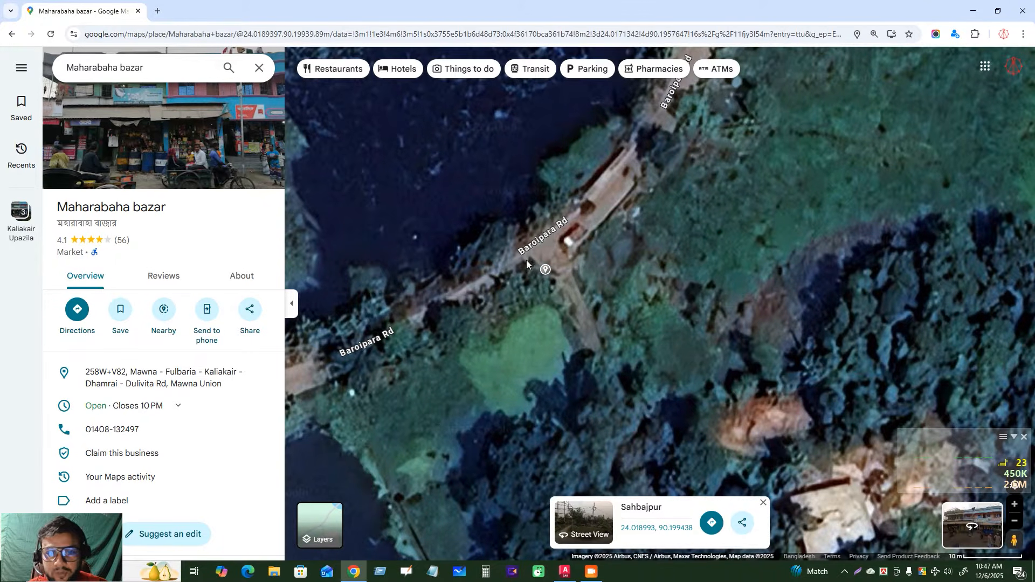
# Copy the marker's coordinates 24.018993, 90.199438 from its share details into a blank Notepad document and close the share dialog
pyautogui.click(743, 522)
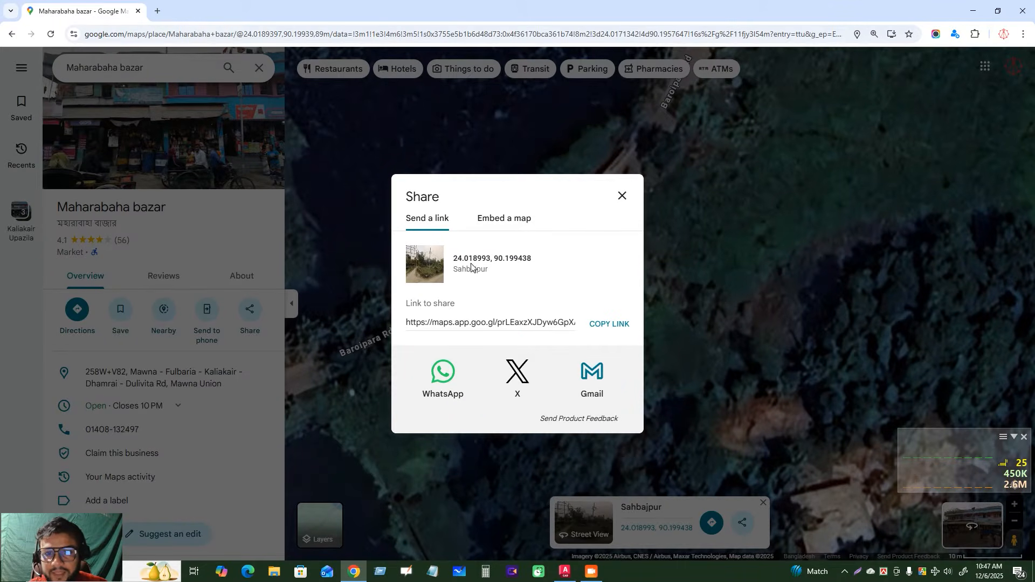
pyautogui.moveTo(458, 258); pyautogui.dragTo(549, 263)
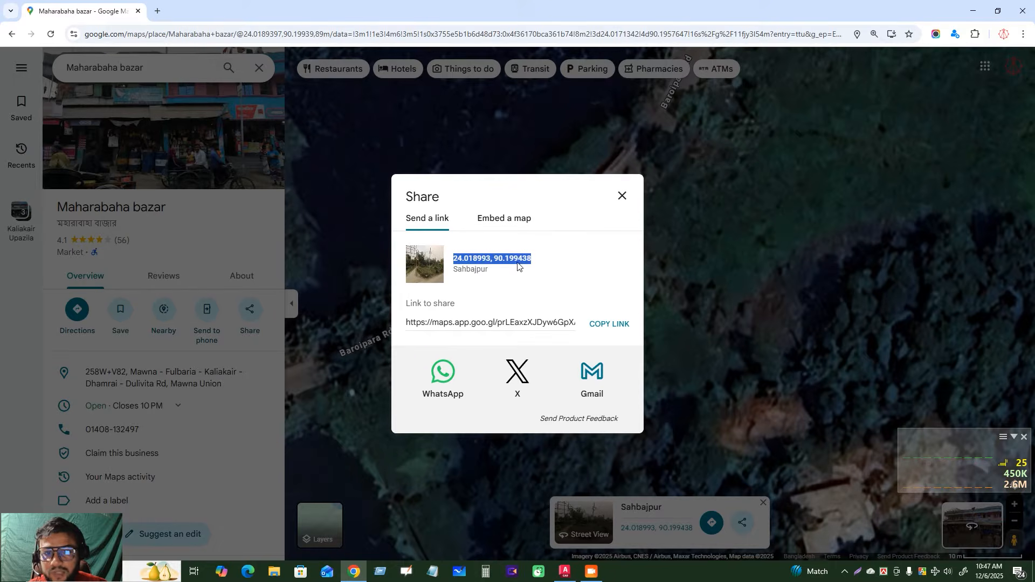
pyautogui.rightClick(518, 264)
pyautogui.click(542, 275)
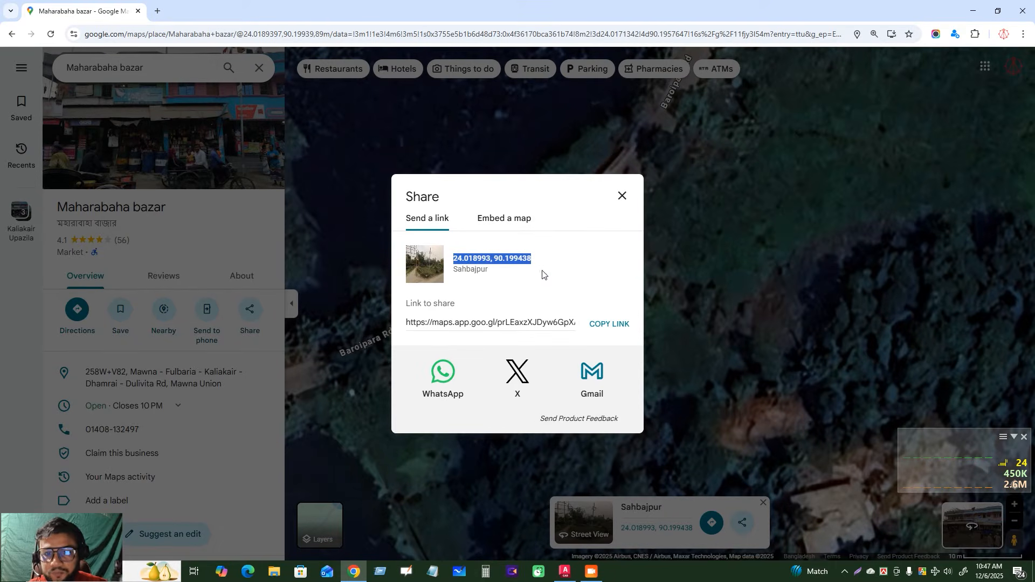
pyautogui.click(433, 566)
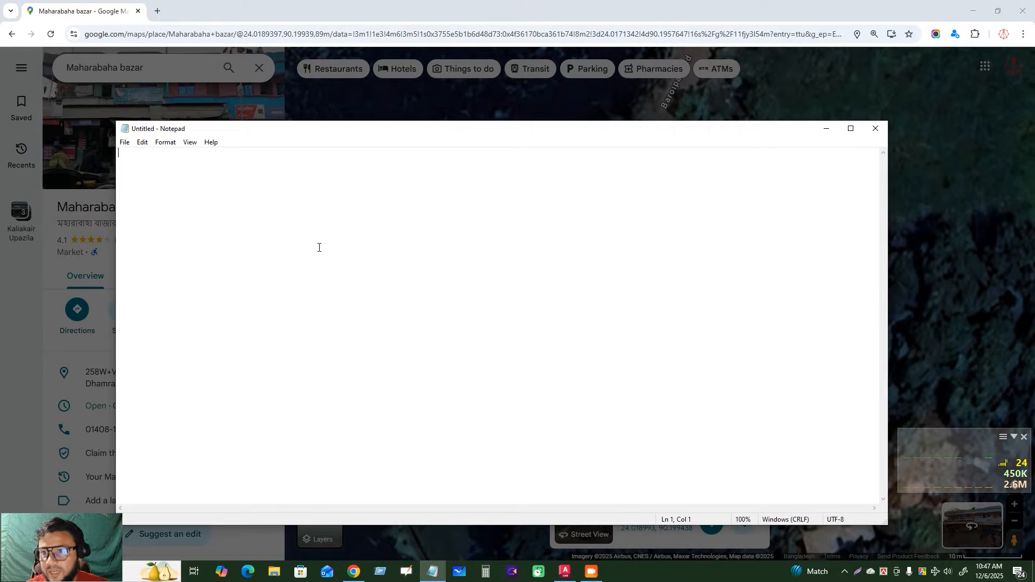
pyautogui.hotkey('ctrl', 'v')
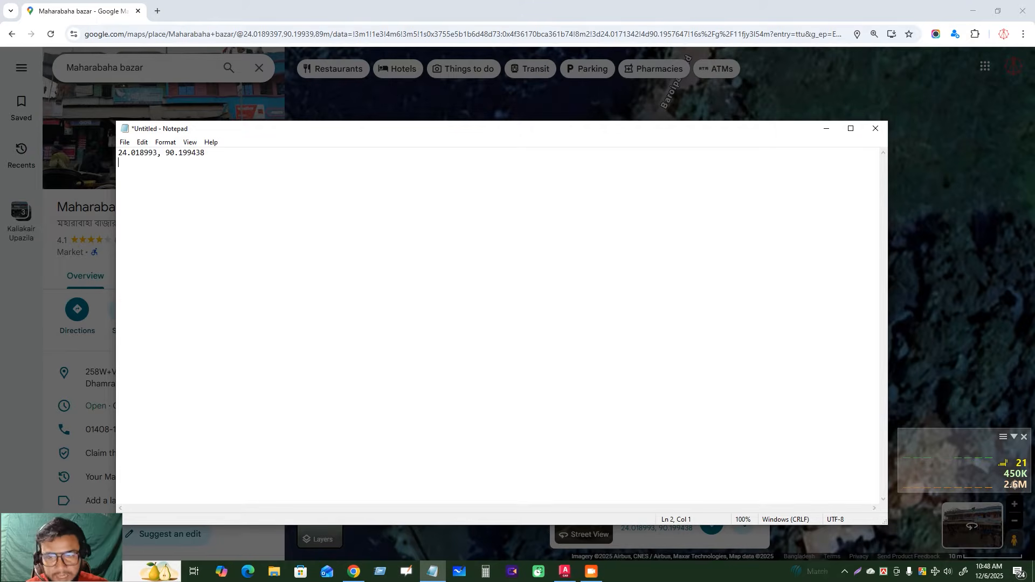
pyautogui.click(334, 3)
pyautogui.click(622, 197)
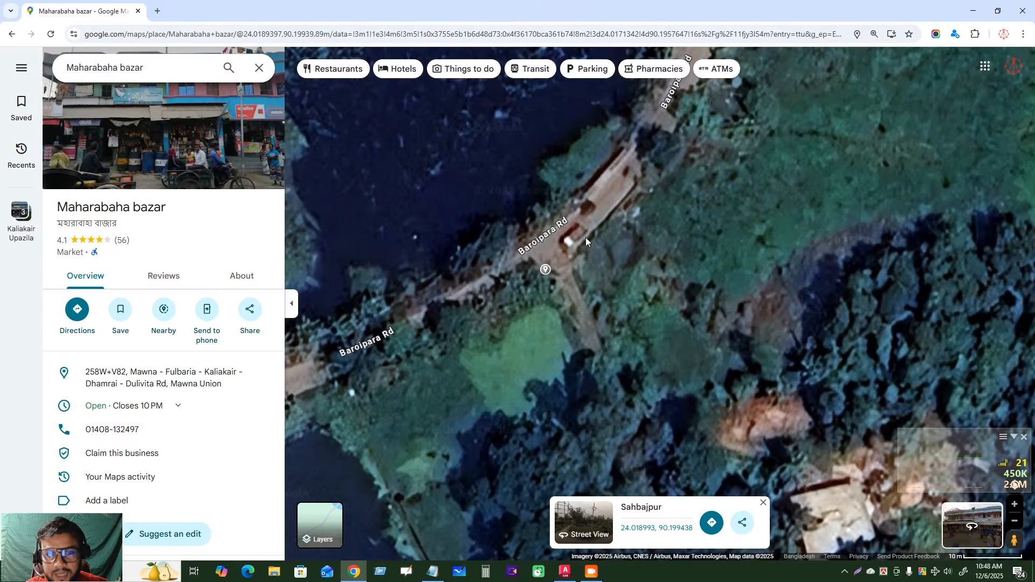
# Drop a marker on the junction's eastern corner and copy its coordinates 24.019008, 90.199471 into Notepad below the first pair
pyautogui.click(565, 261)
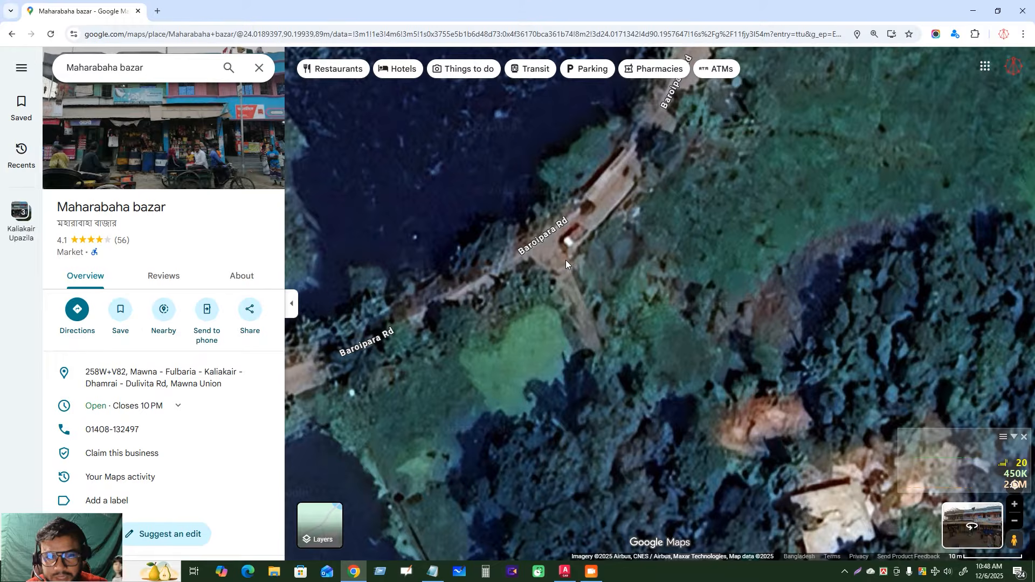
pyautogui.click(565, 261)
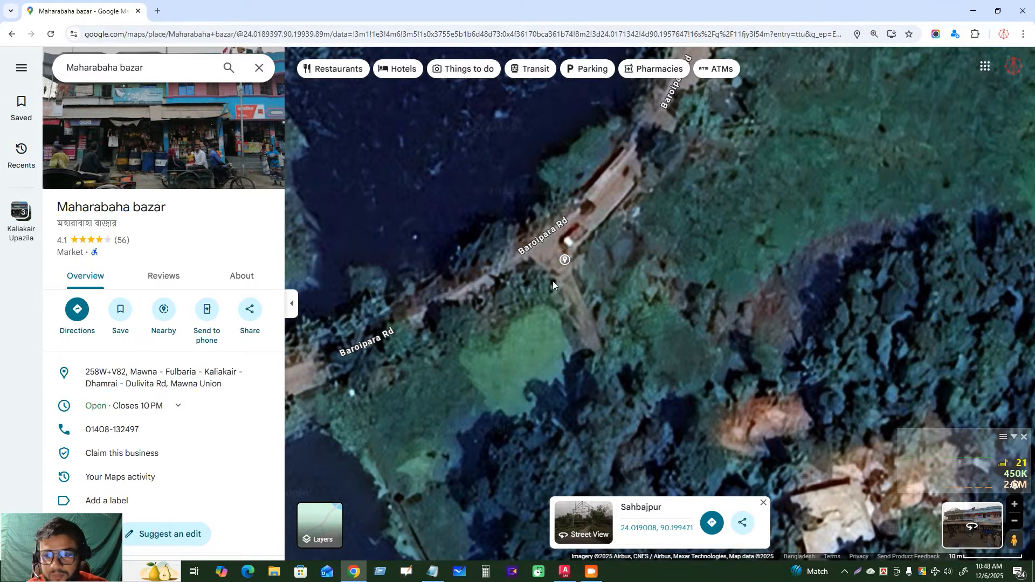
pyautogui.click(743, 522)
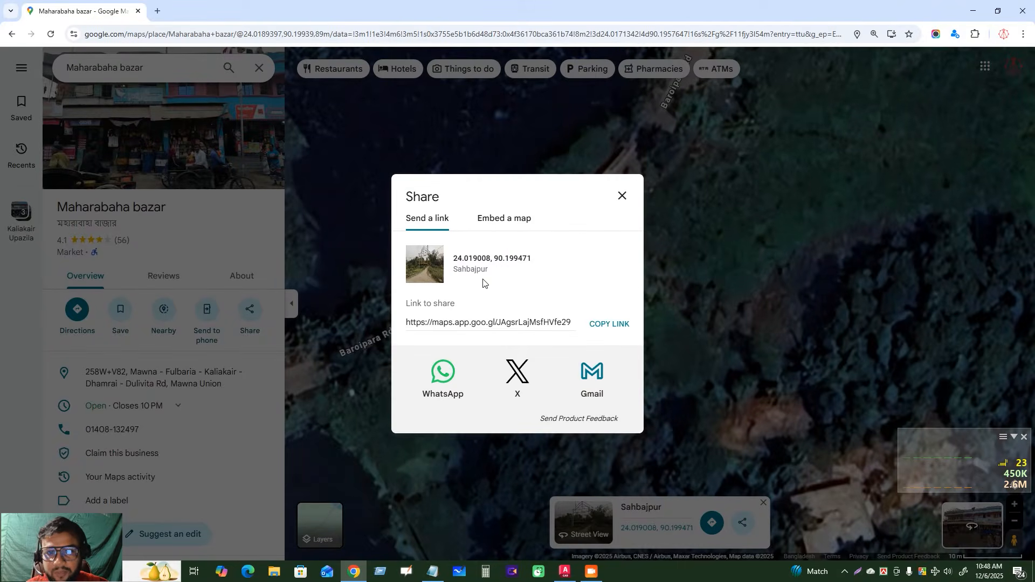
pyautogui.moveTo(455, 258); pyautogui.dragTo(553, 264)
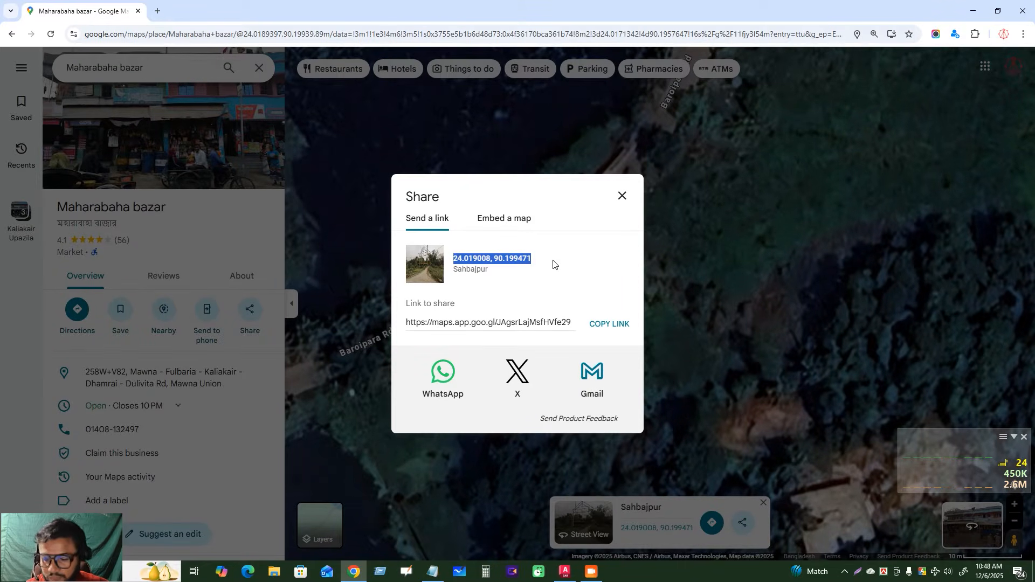
pyautogui.click(433, 572)
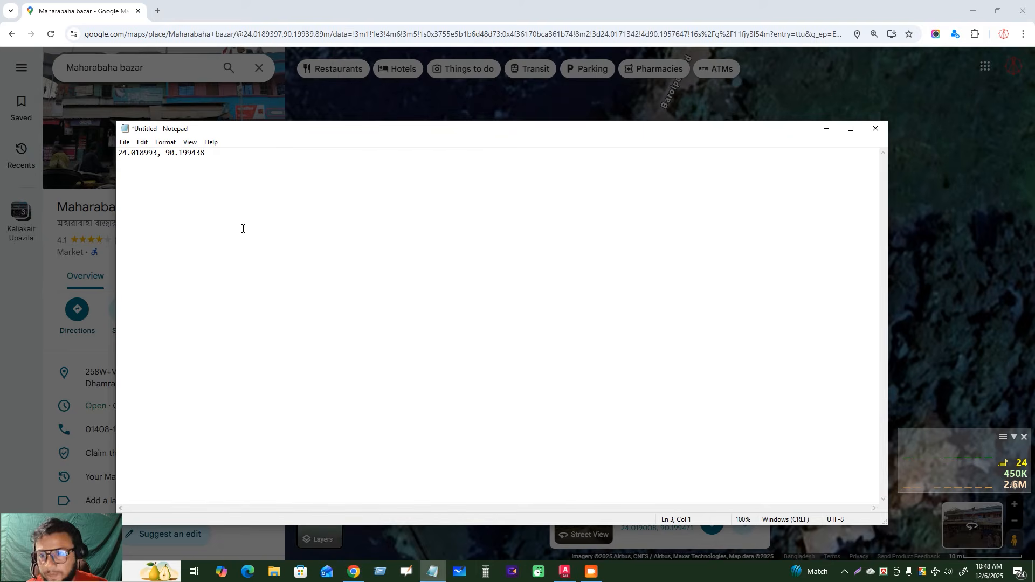
pyautogui.hotkey('ctrl', 'v')
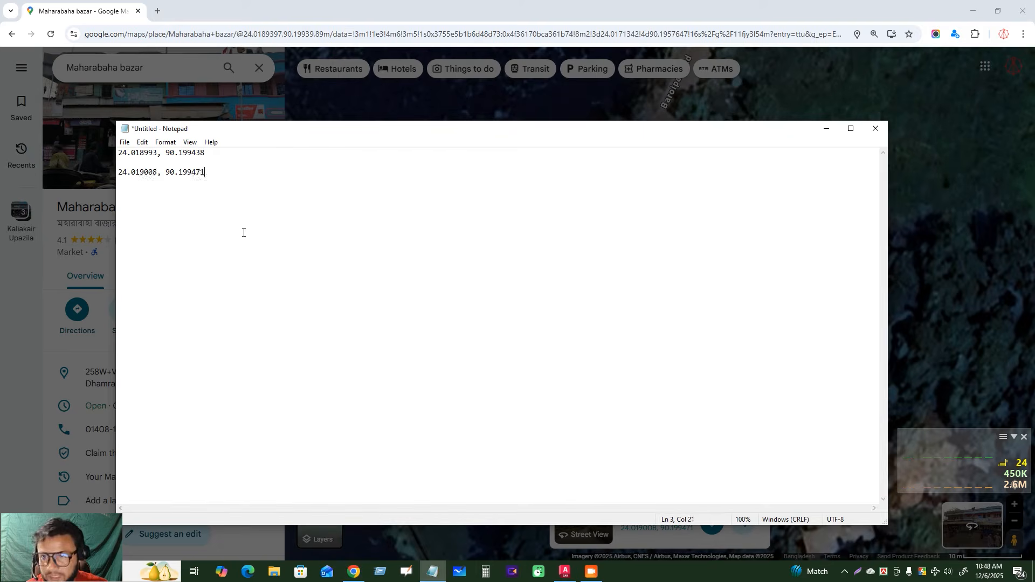
# Save the Notepad coordinates as a file named value and close the browser
pyautogui.click(124, 143)
pyautogui.click(139, 189)
pyautogui.write('va')
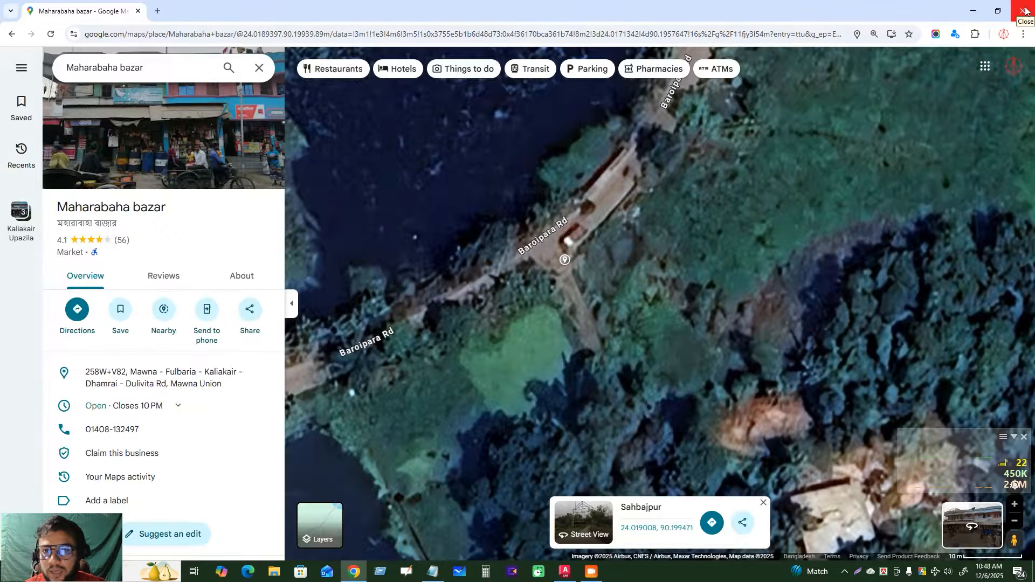
pyautogui.click(1025, 11)
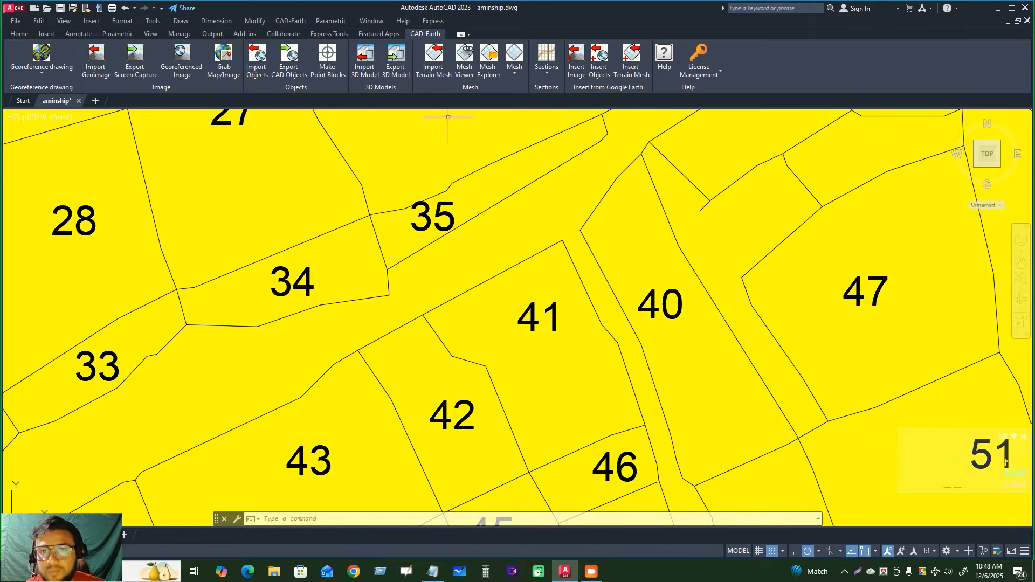
# Start CAD-Earth georeferencing by selecting two points and pick the northern corner of plot 41 as the first point
pyautogui.click(38, 76)
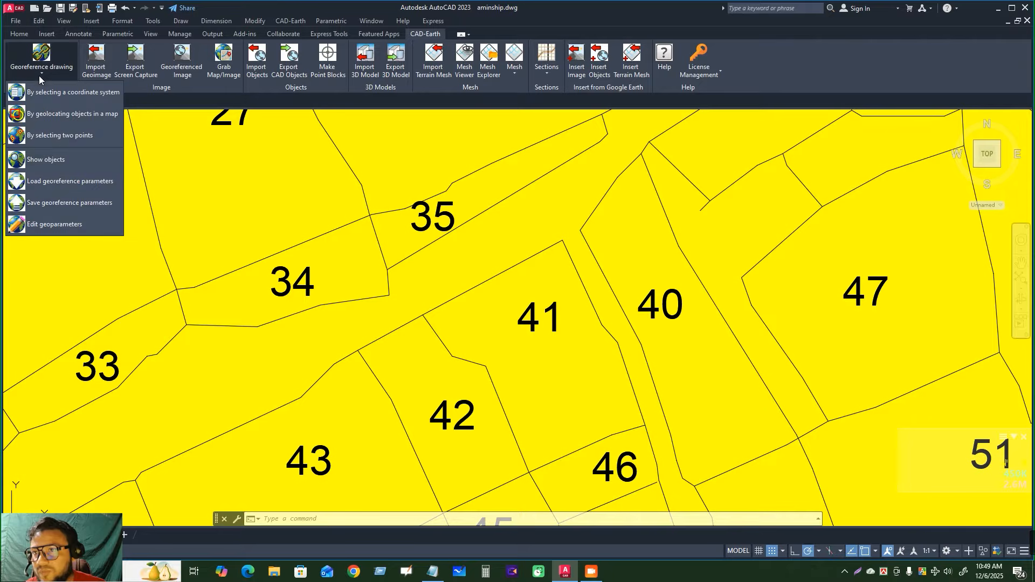
pyautogui.click(62, 136)
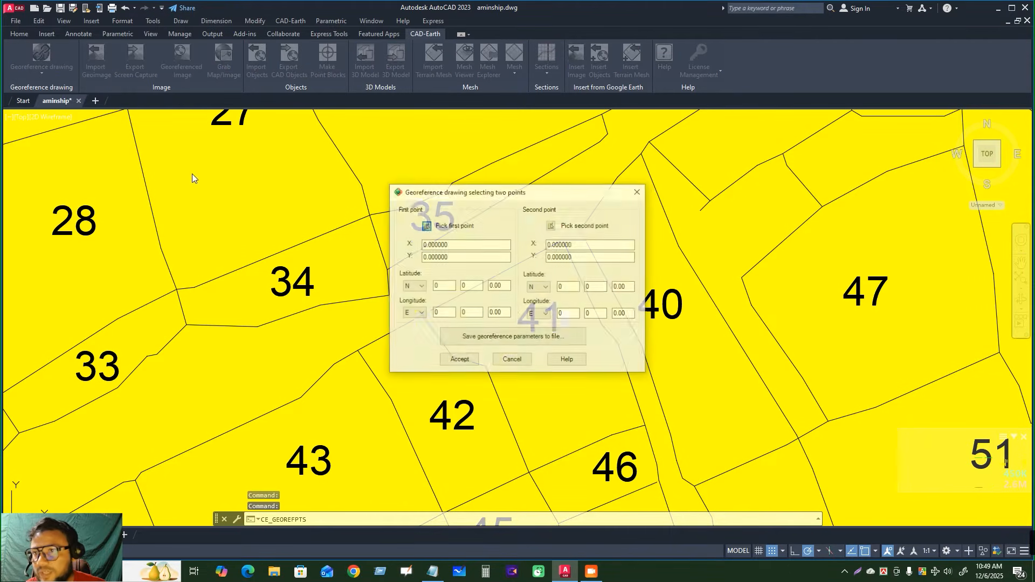
pyautogui.click(426, 226)
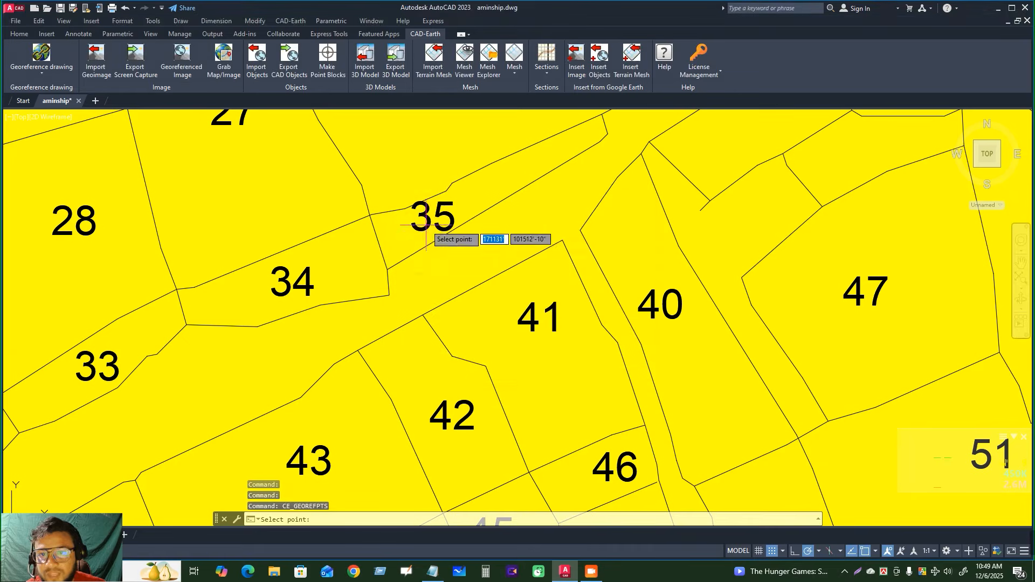
pyautogui.click(563, 241)
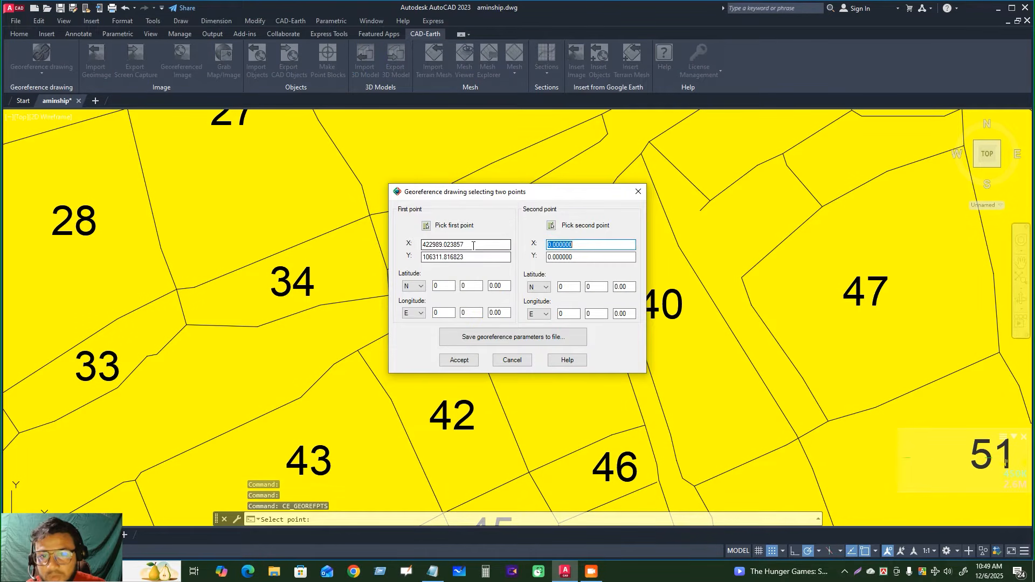
# Copy latitude 24.018993 from the Notepad file into the first point's latitude degrees
pyautogui.click(432, 571)
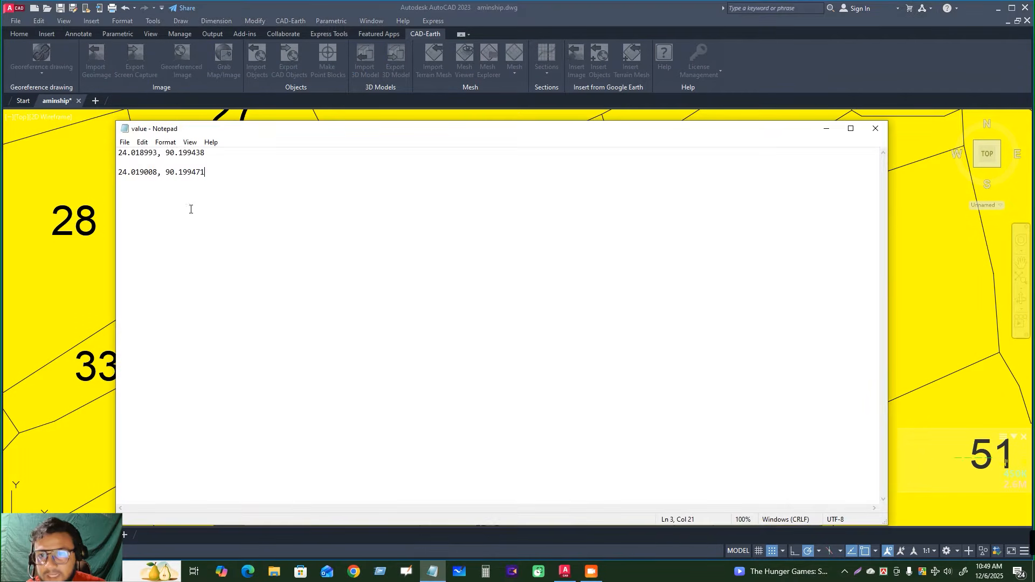
pyautogui.moveTo(158, 153); pyautogui.dragTo(77, 147)
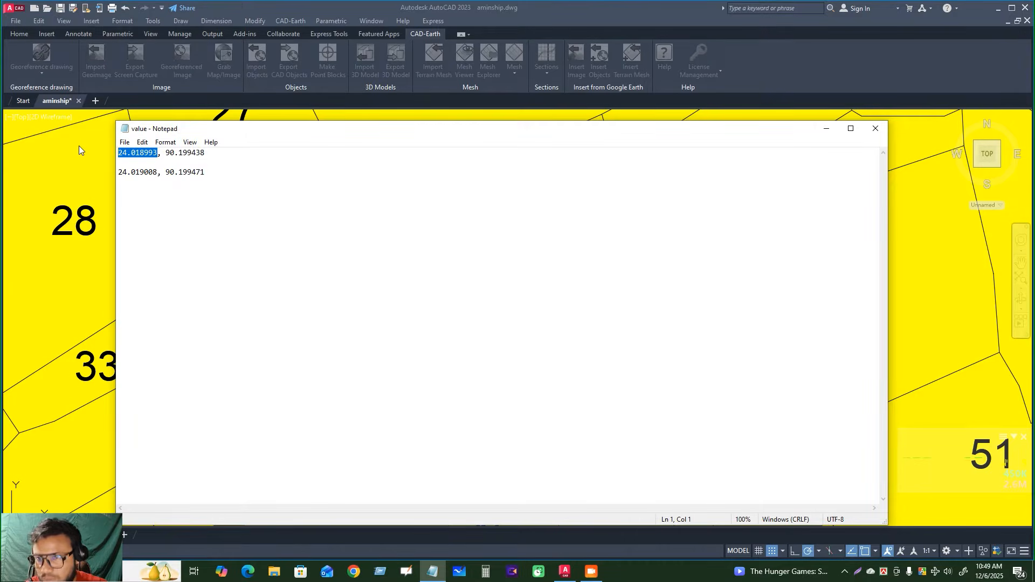
pyautogui.click(79, 145)
pyautogui.moveTo(448, 286); pyautogui.dragTo(389, 286)
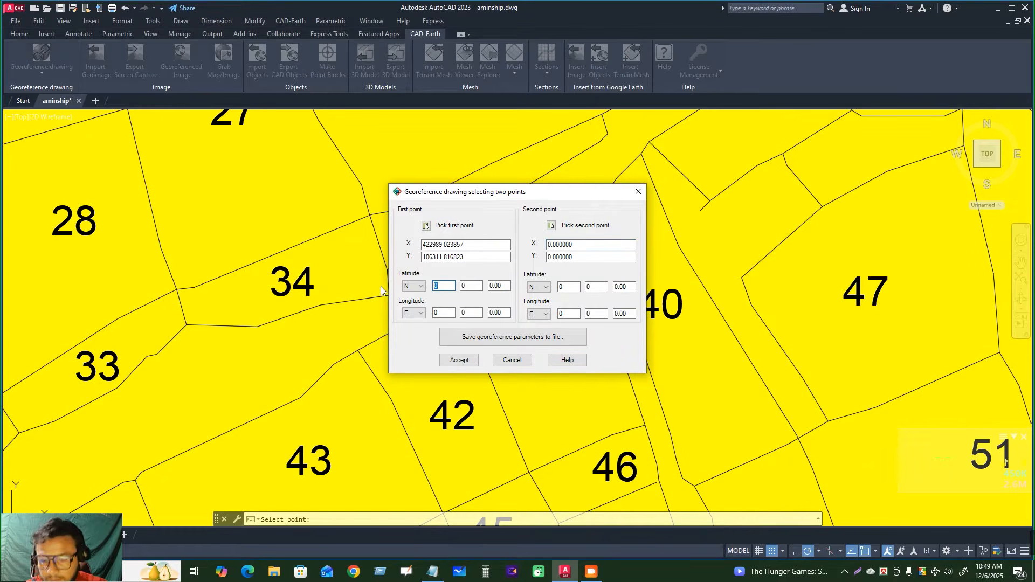
pyautogui.hotkey('ctrl', 'v')
# Copy longitude 90.199438 from the Notepad file into the first point's longitude degrees
pyautogui.hotkey('alt', 'Tab')
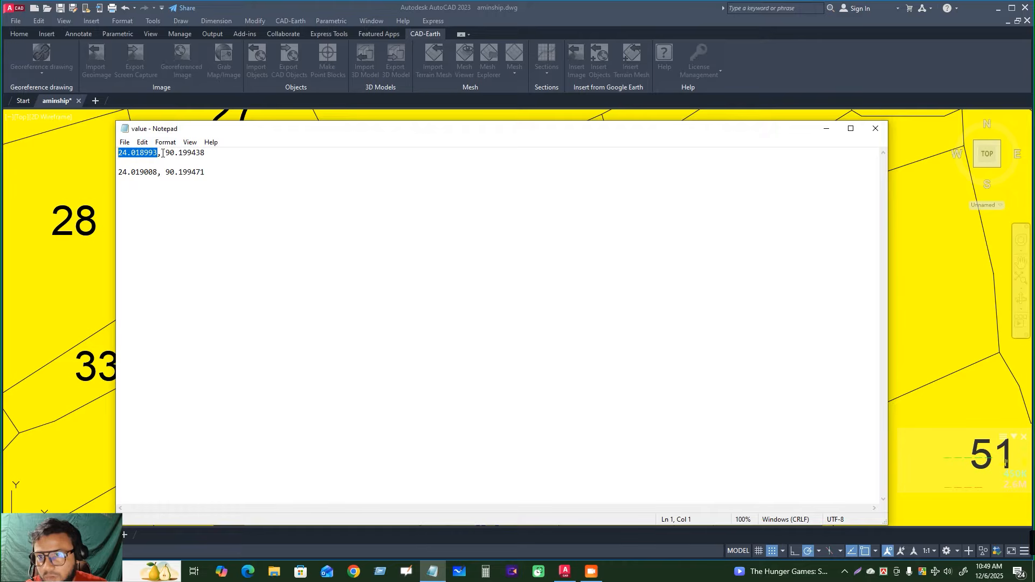
pyautogui.moveTo(162, 154); pyautogui.dragTo(208, 154)
pyautogui.hotkey('ctrl', 'c')
pyautogui.hotkey('alt', 'Tab')
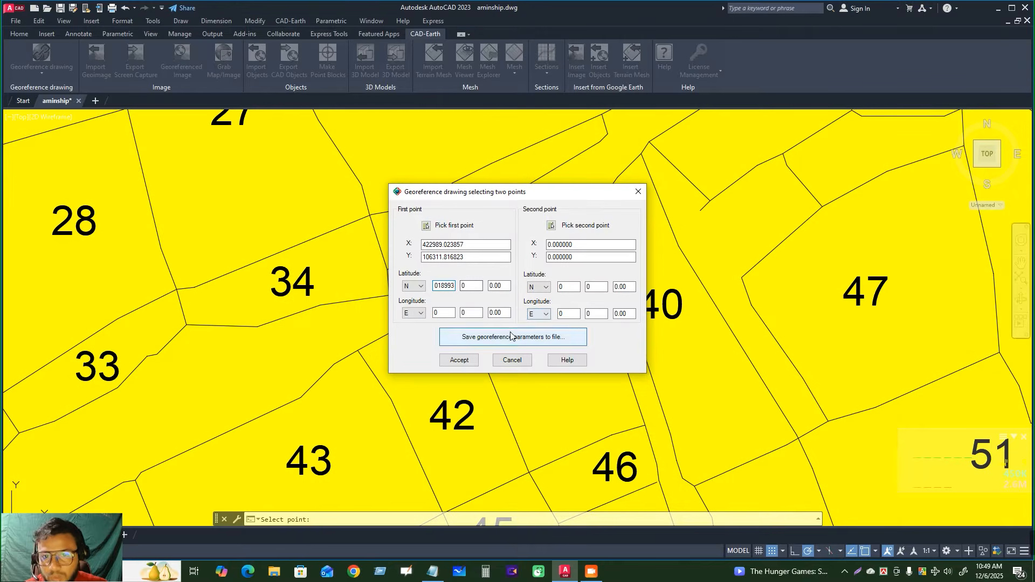
pyautogui.doubleClick(443, 313)
pyautogui.hotkey('ctrl', 'v')
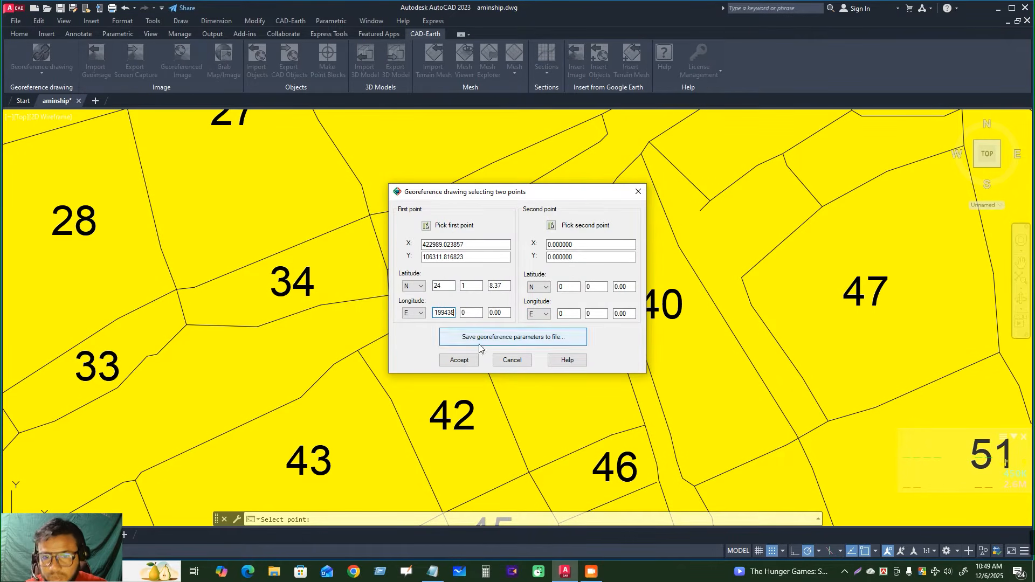
# Pick the western corner of plot 40 as the second point and copy latitude 24.019008 from the Notepad file into its latitude degrees
pyautogui.click(551, 225)
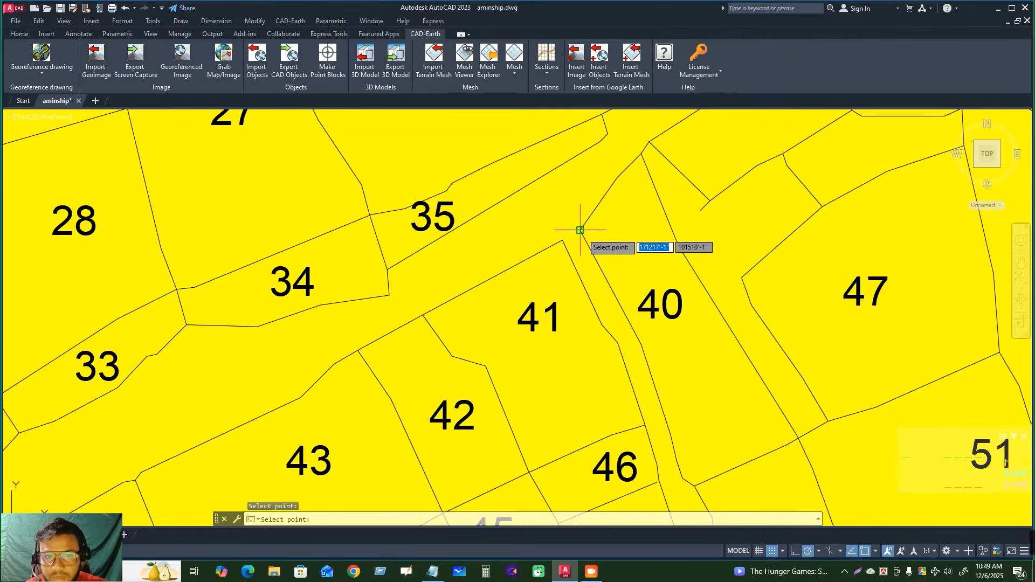
pyautogui.click(580, 230)
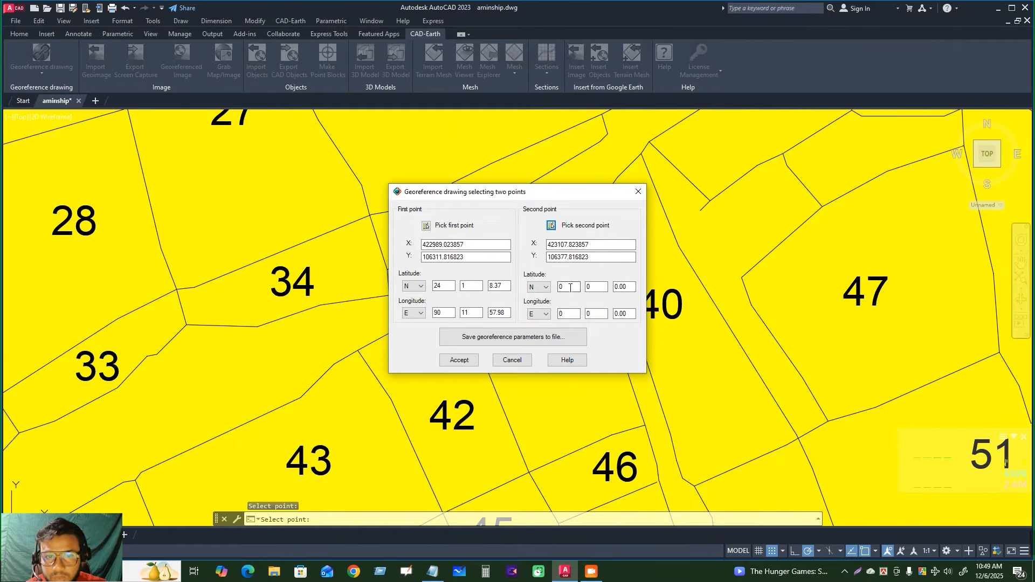
pyautogui.click(433, 572)
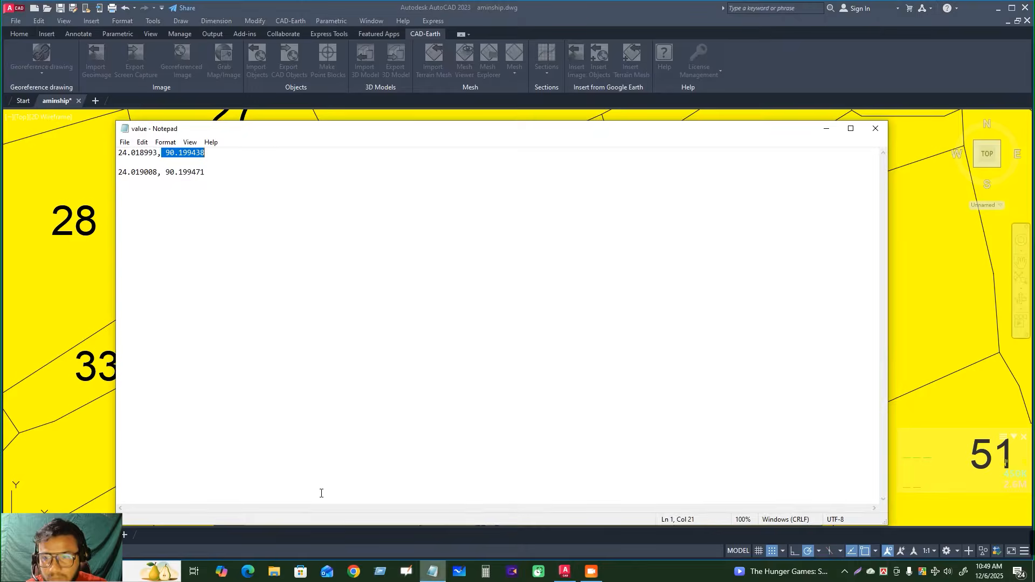
pyautogui.moveTo(158, 177); pyautogui.dragTo(112, 178)
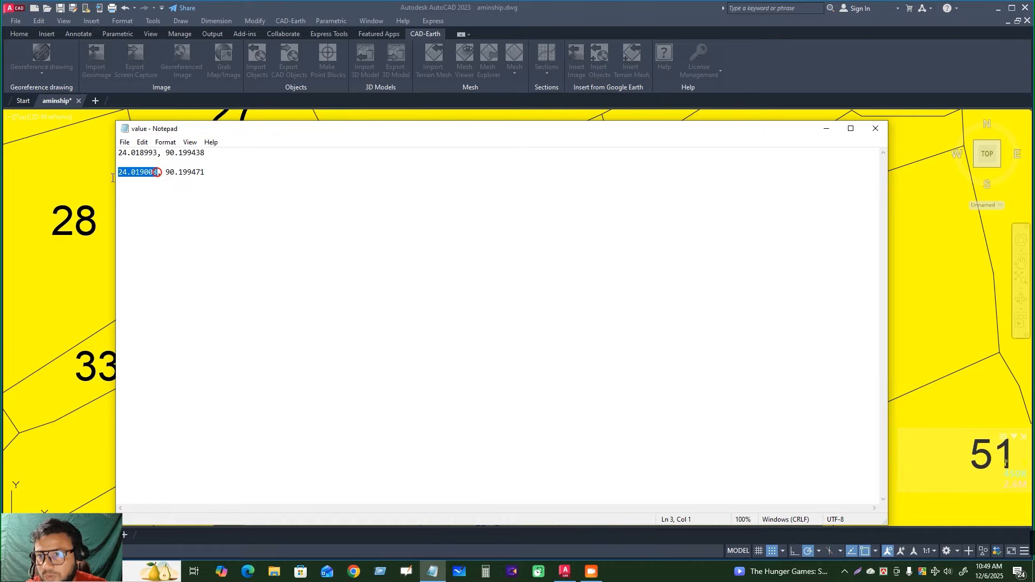
pyautogui.click(85, 175)
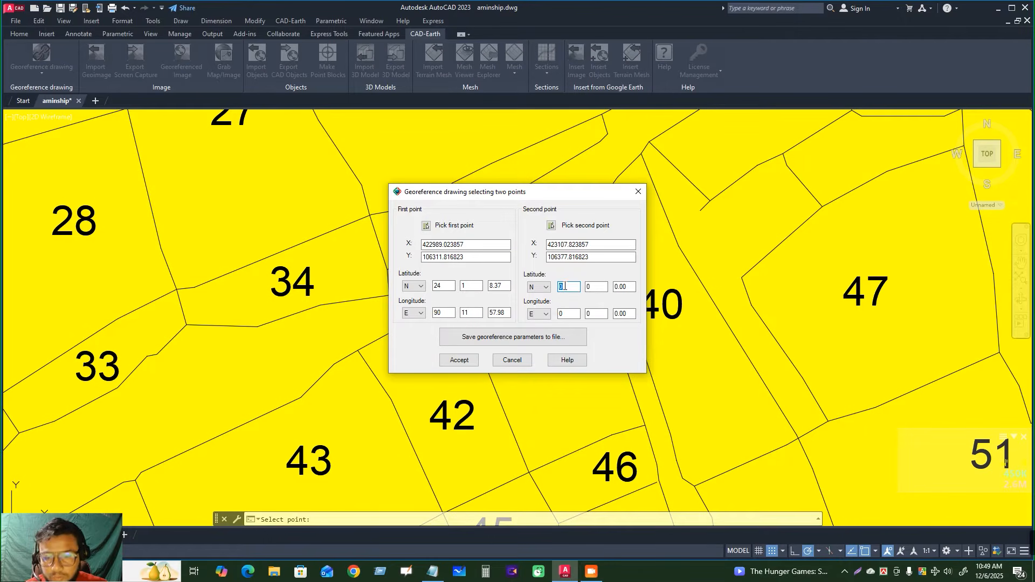
pyautogui.hotkey('ctrl', 'v')
# Copy longitude 90.199471 from the Notepad file into the second point's longitude degrees and accept the two-point georeferencing
pyautogui.click(571, 316)
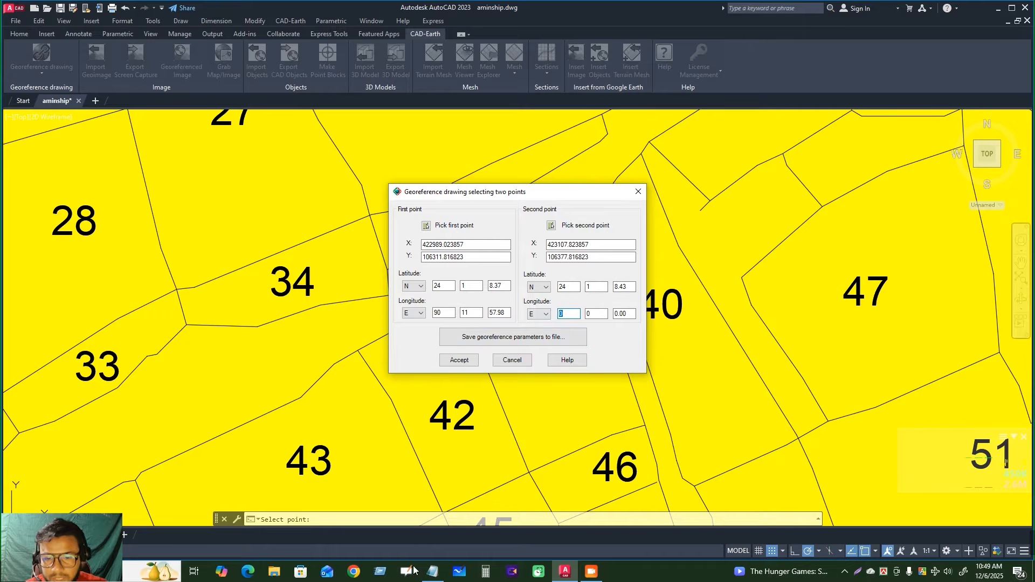
pyautogui.click(433, 572)
pyautogui.moveTo(207, 173); pyautogui.dragTo(167, 174)
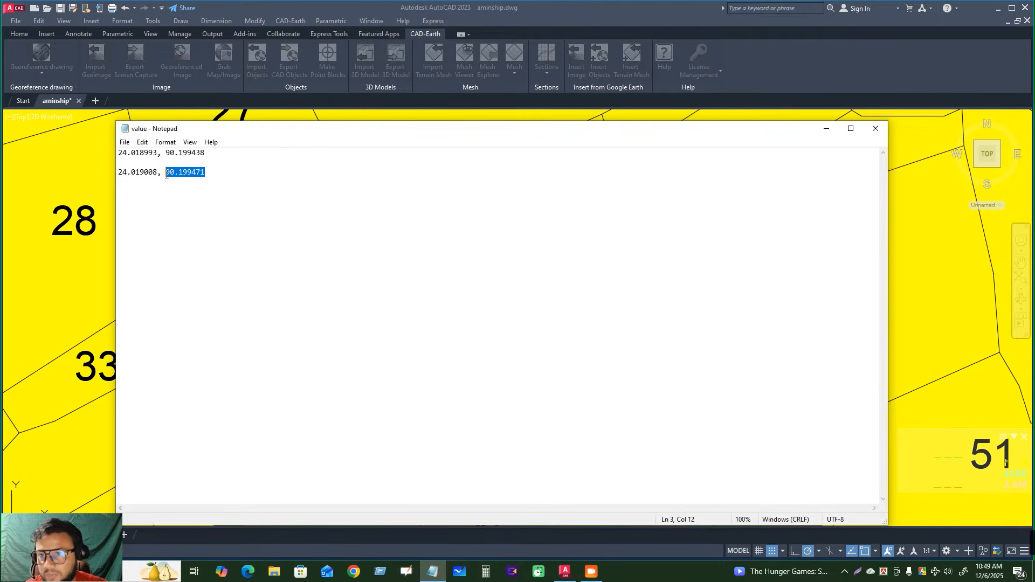
pyautogui.hotkey('alt', 'Tab')
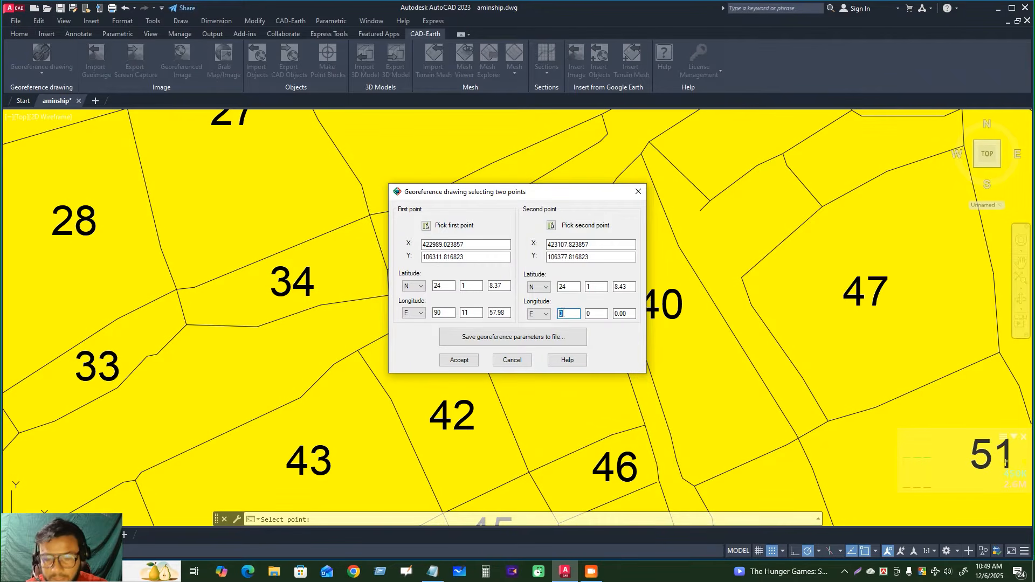
pyautogui.click(459, 361)
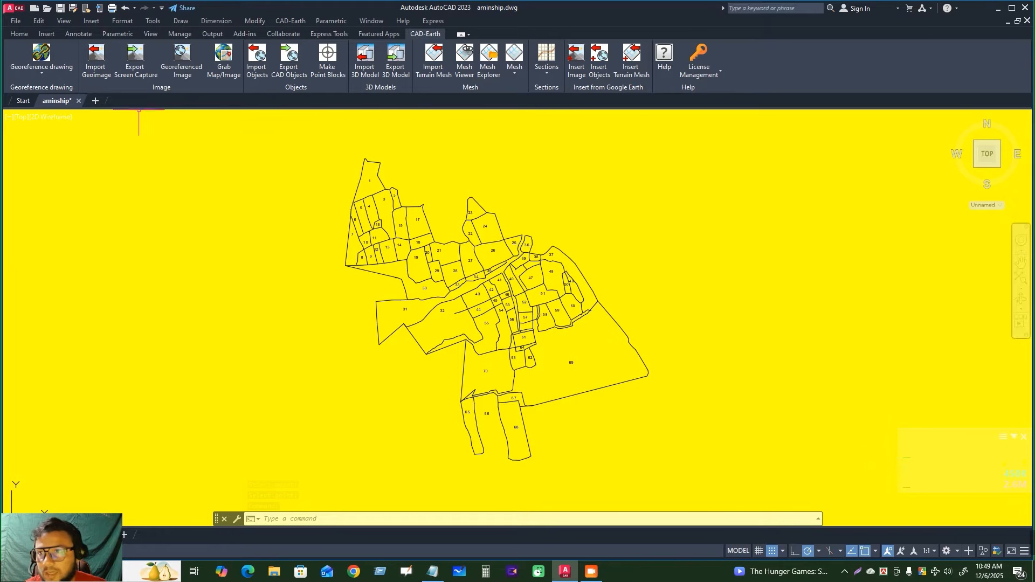
# Show the georeferenced drawing objects on the CAD-Earth map, selecting the whole plot map with a window
pyautogui.click(40, 74)
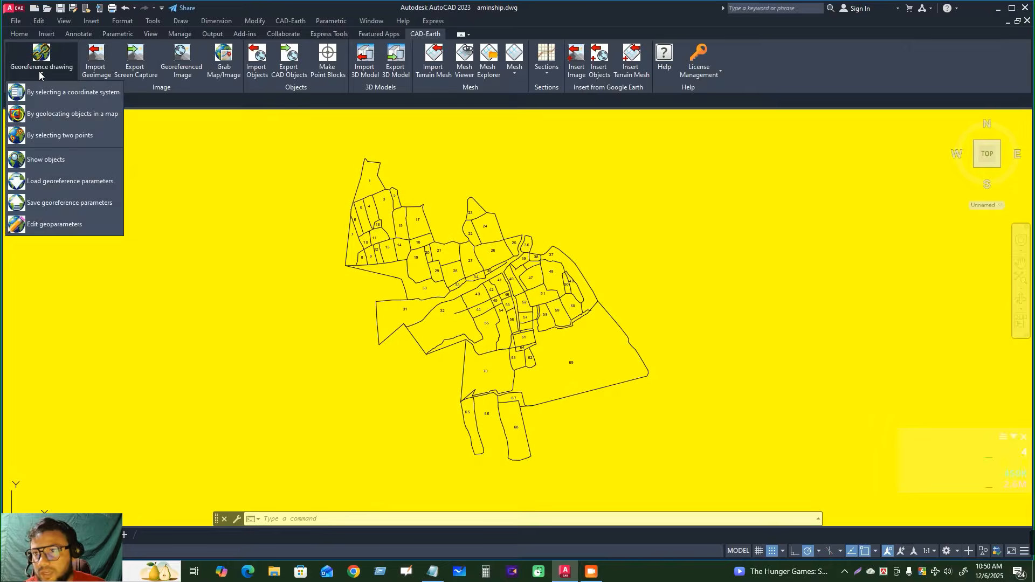
pyautogui.click(57, 160)
pyautogui.click(277, 141)
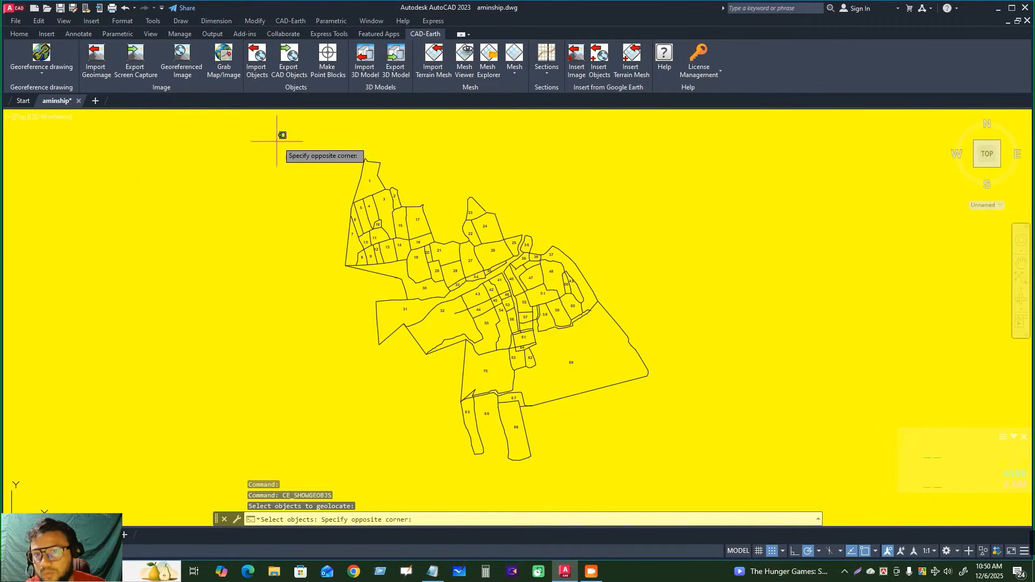
pyautogui.click(723, 475)
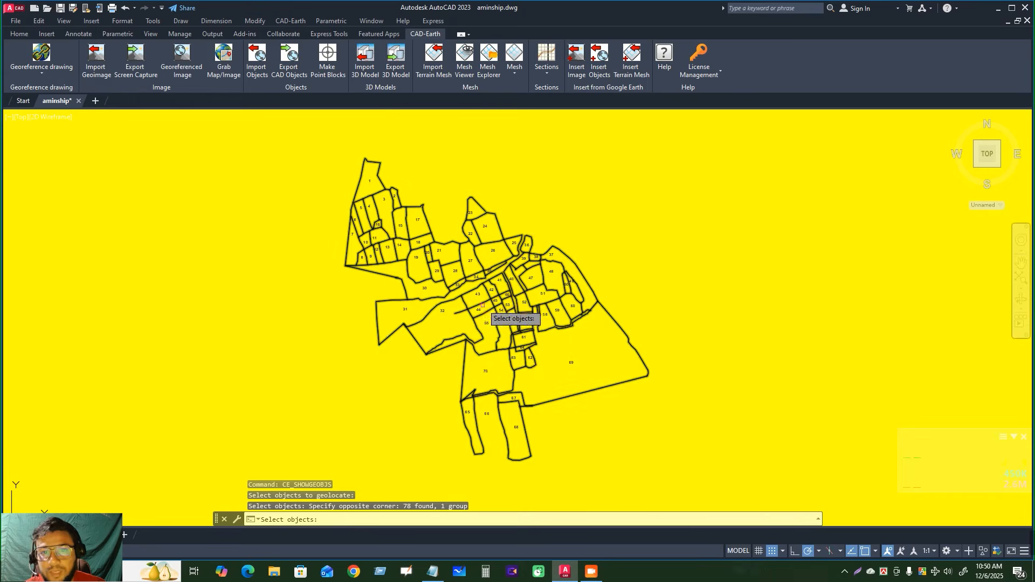
pyautogui.press('Return')
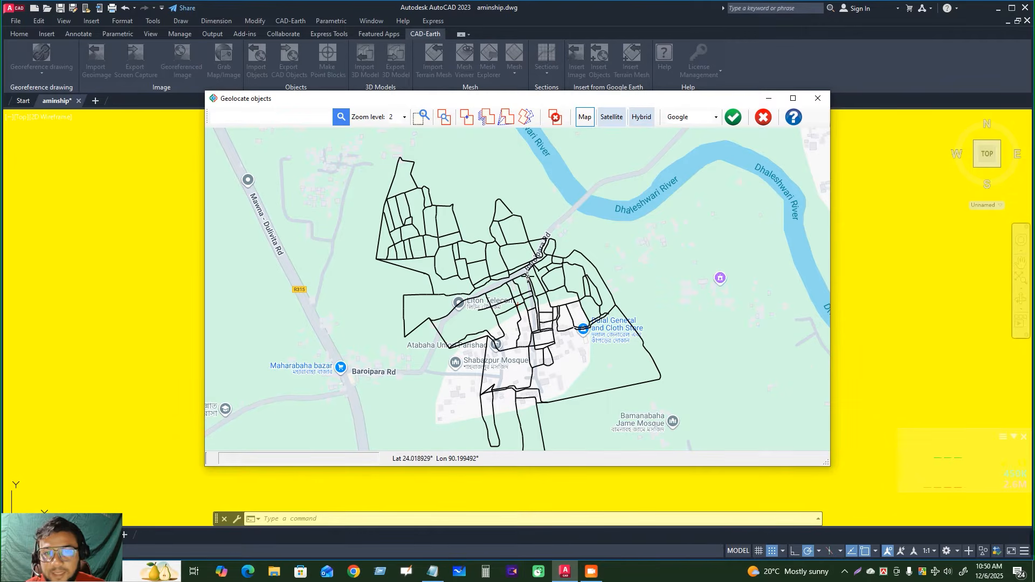
# Examine how the plot boundaries fit Baroipara Rd in Map and Satellite views, and close the geolocation window by accepting it
pyautogui.scroll(5, 527, 276)
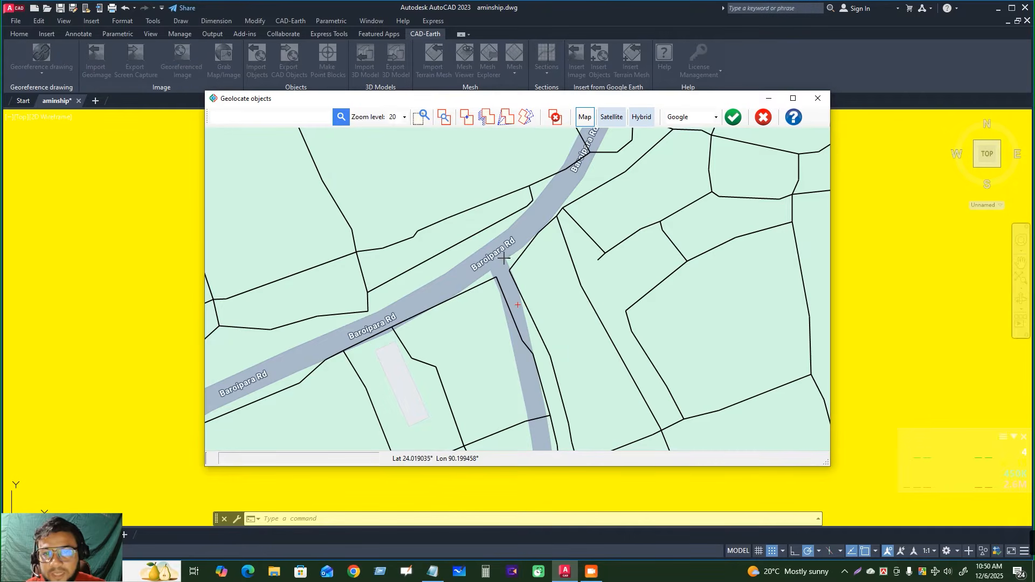
pyautogui.scroll(-1, 507, 265)
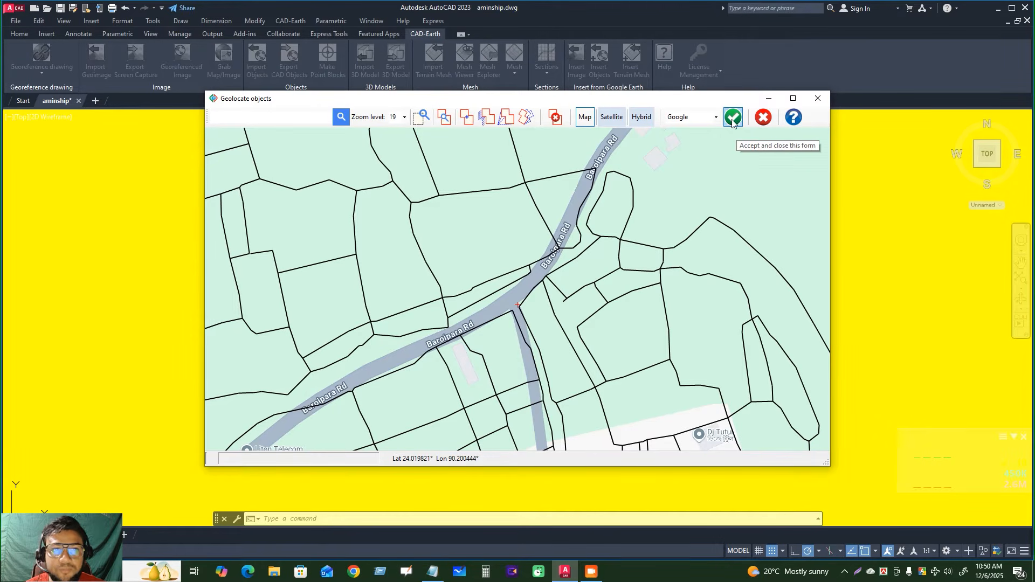
pyautogui.click(613, 122)
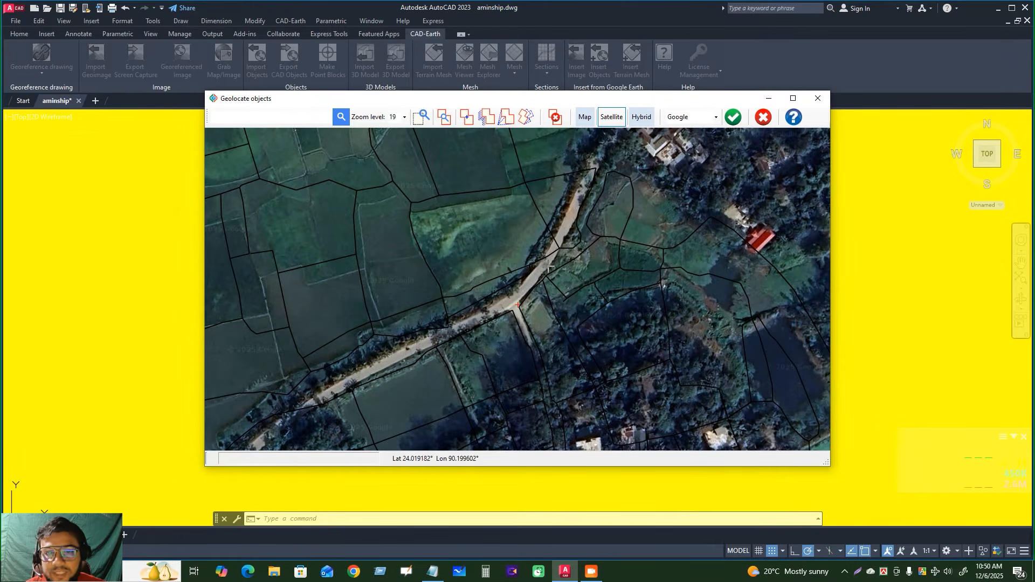
pyautogui.click(588, 119)
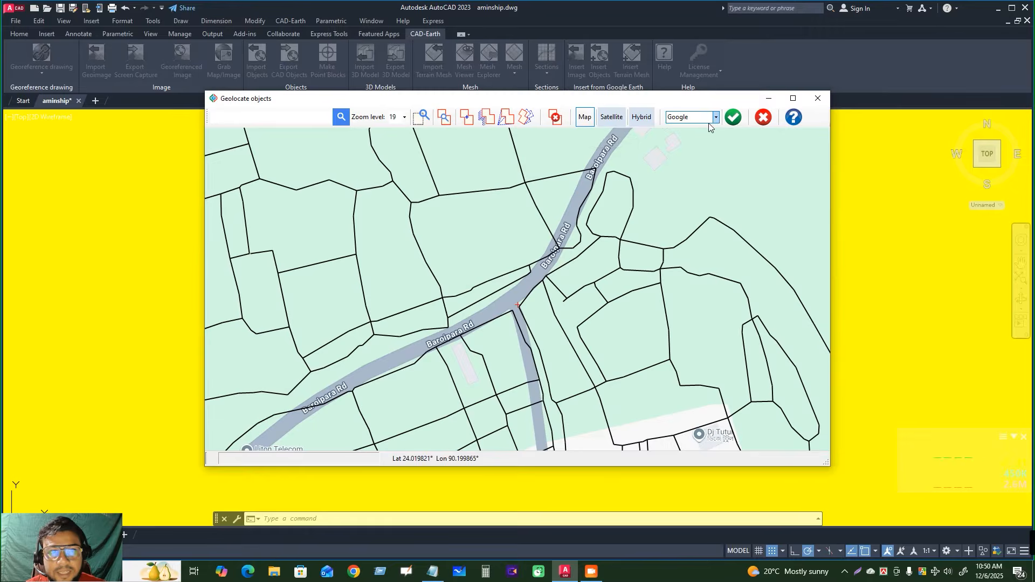
pyautogui.click(732, 118)
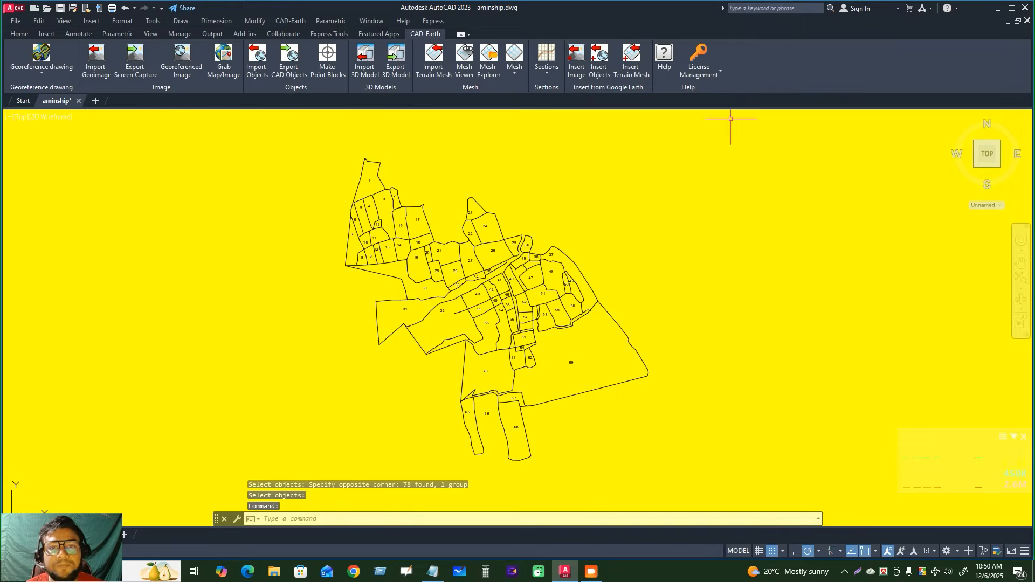
# Export the whole plot map to Google Earth with the default object settings, saving it on the Desktop as KMZ file 103 jl
pyautogui.click(289, 74)
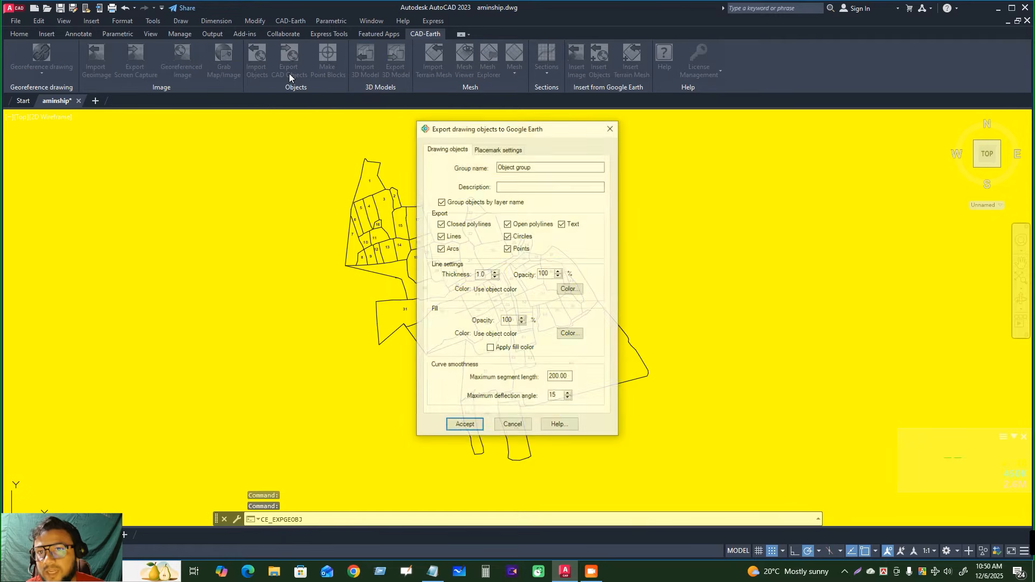
pyautogui.click(464, 425)
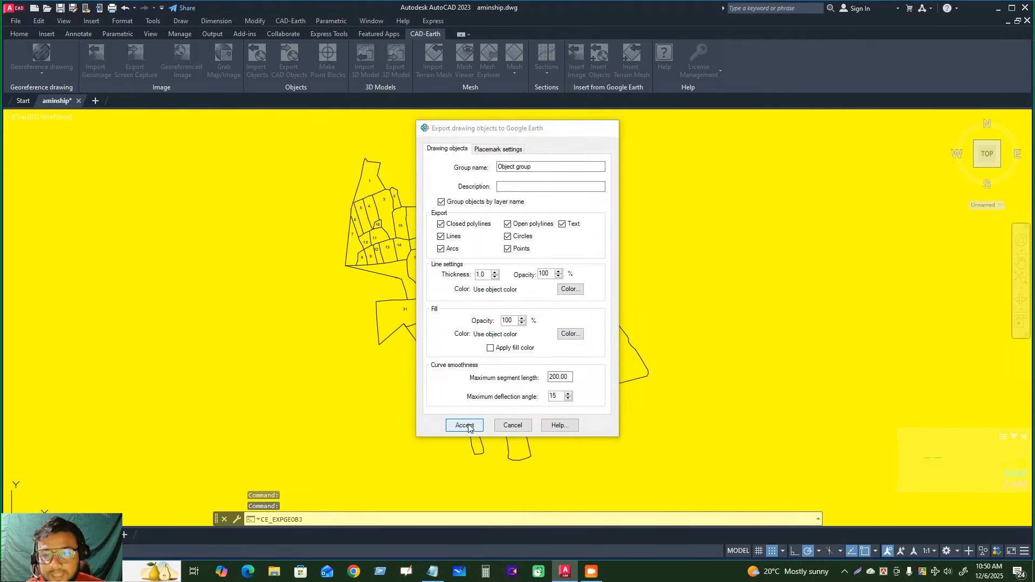
pyautogui.click(303, 147)
pyautogui.click(674, 467)
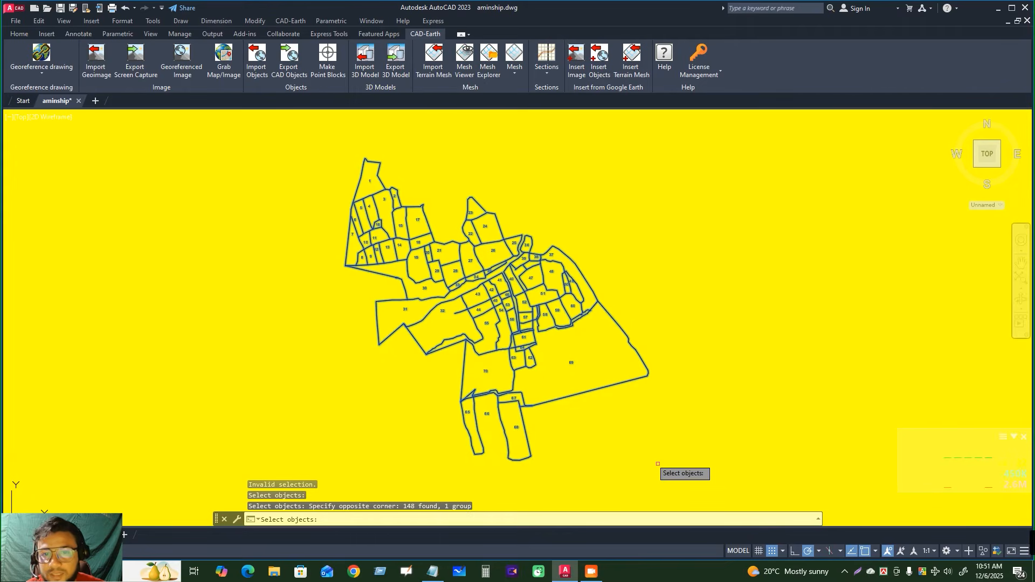
pyautogui.press('Return')
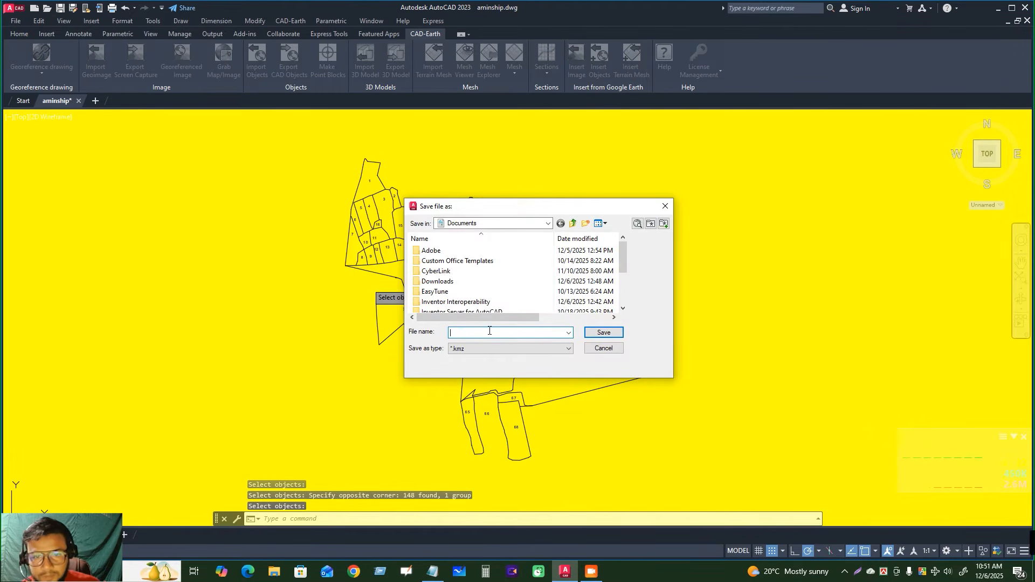
pyautogui.write('103 jl')
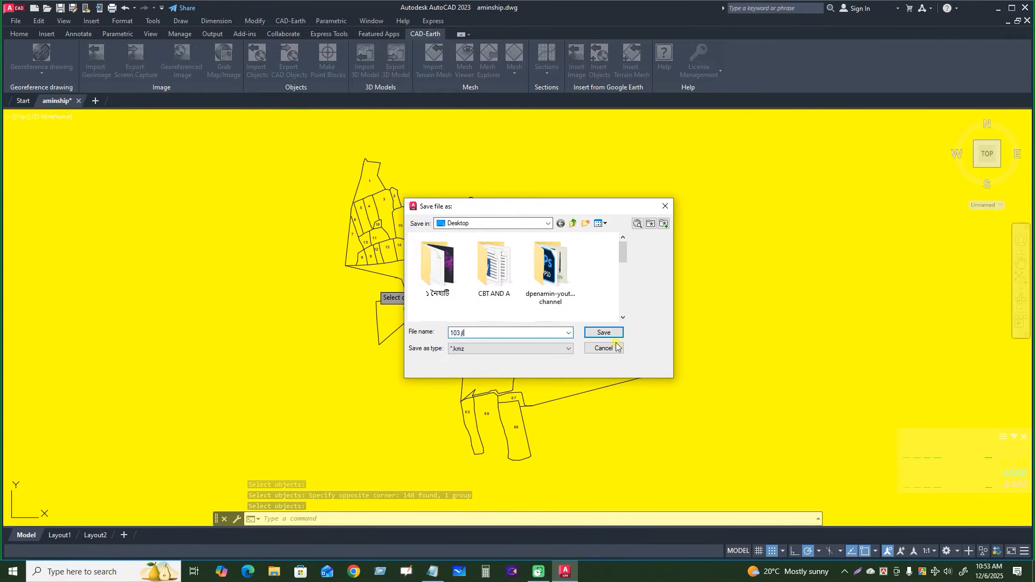
pyautogui.click(604, 332)
pyautogui.click(536, 317)
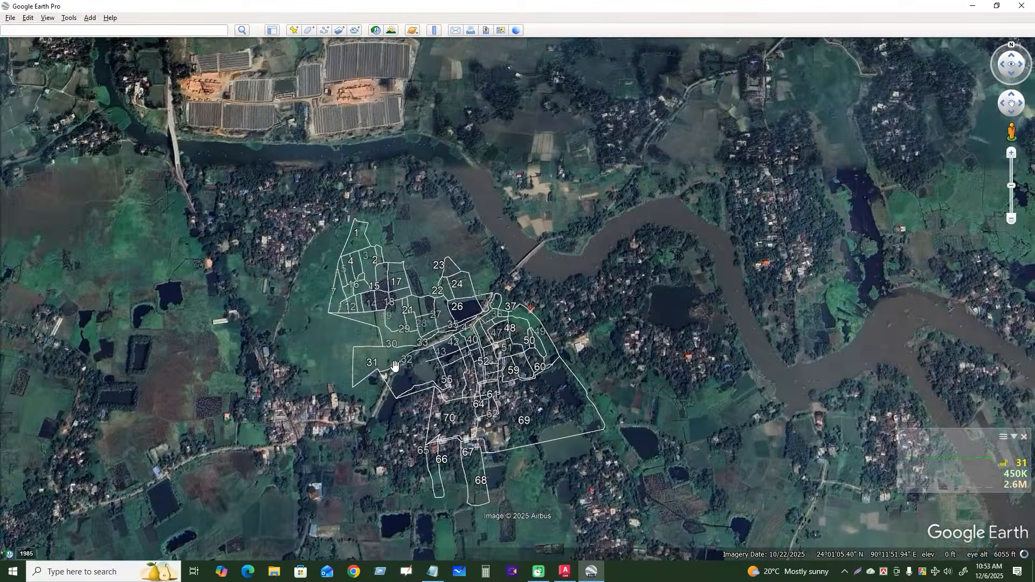
# Check the exported plot boundaries against the roads and ponds in Google Earth Pro and return to AutoCAD
pyautogui.scroll(5, 394, 366)
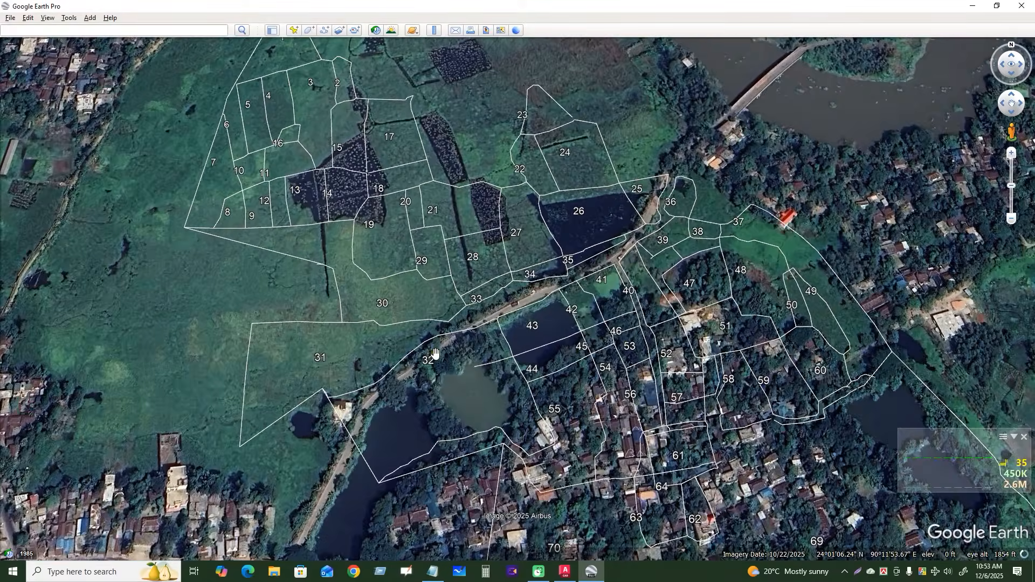
pyautogui.scroll(2, 628, 315)
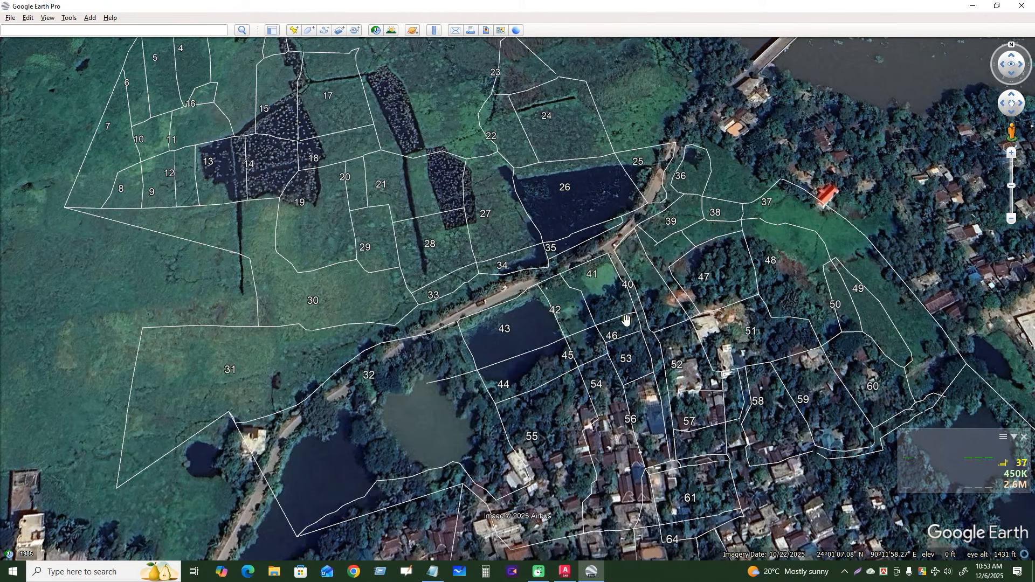
pyautogui.hotkey('alt', 'Tab')
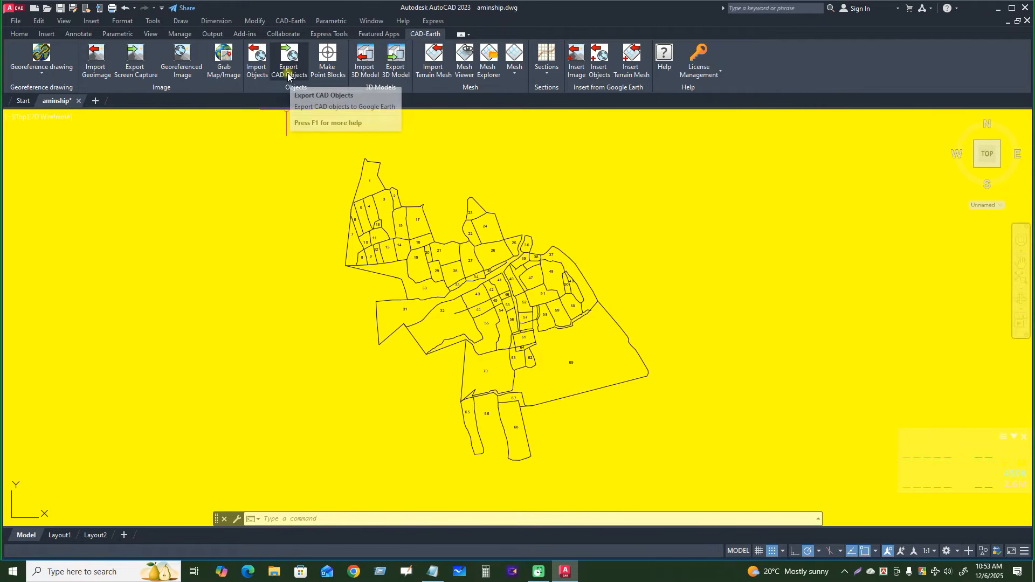
# Export the whole plot map to Google Earth again, saving it on the Desktop as KML file 103 jl
pyautogui.click(289, 69)
pyautogui.click(464, 425)
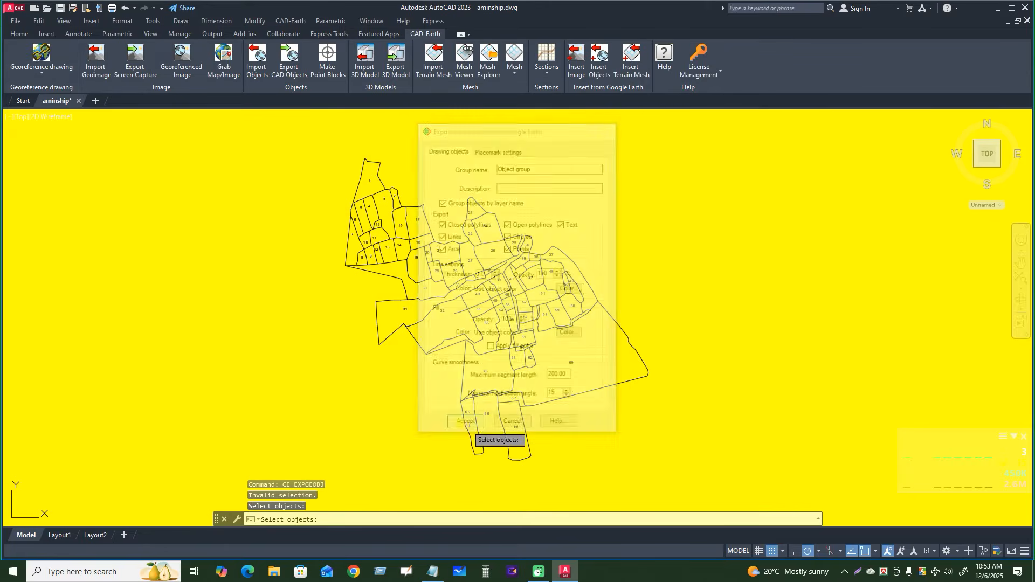
pyautogui.click(304, 130)
pyautogui.click(747, 481)
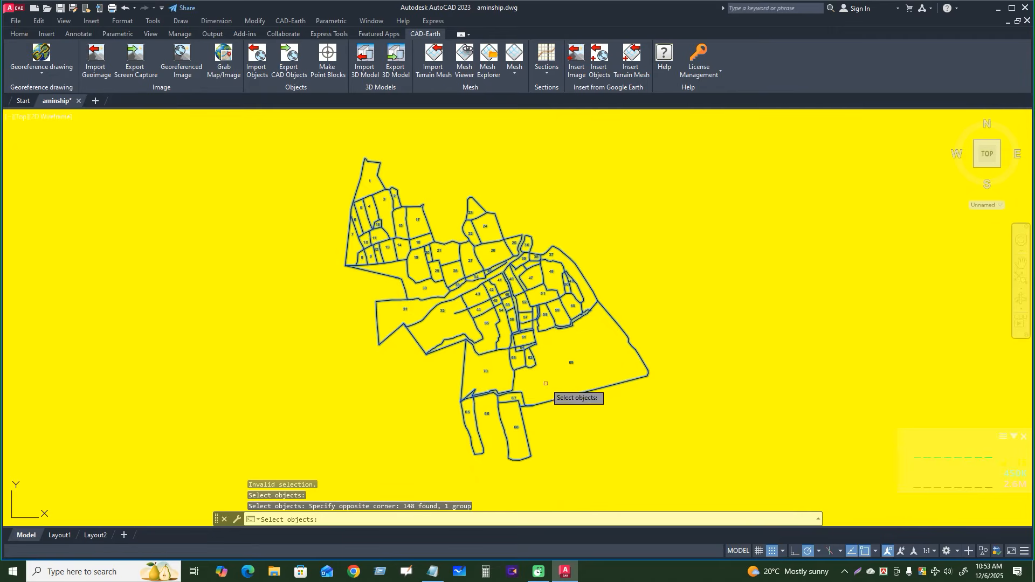
pyautogui.press('Return')
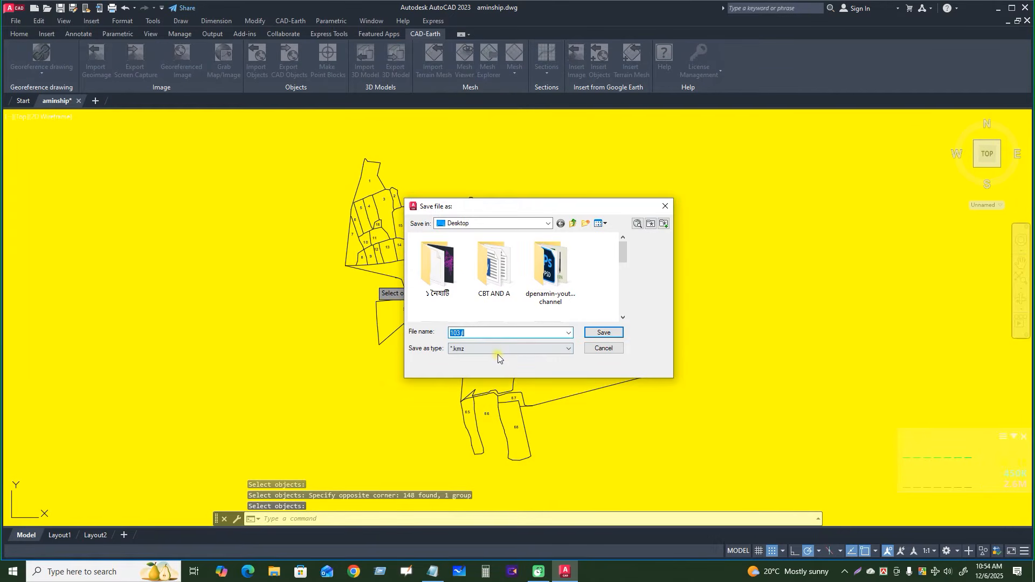
pyautogui.click(514, 351)
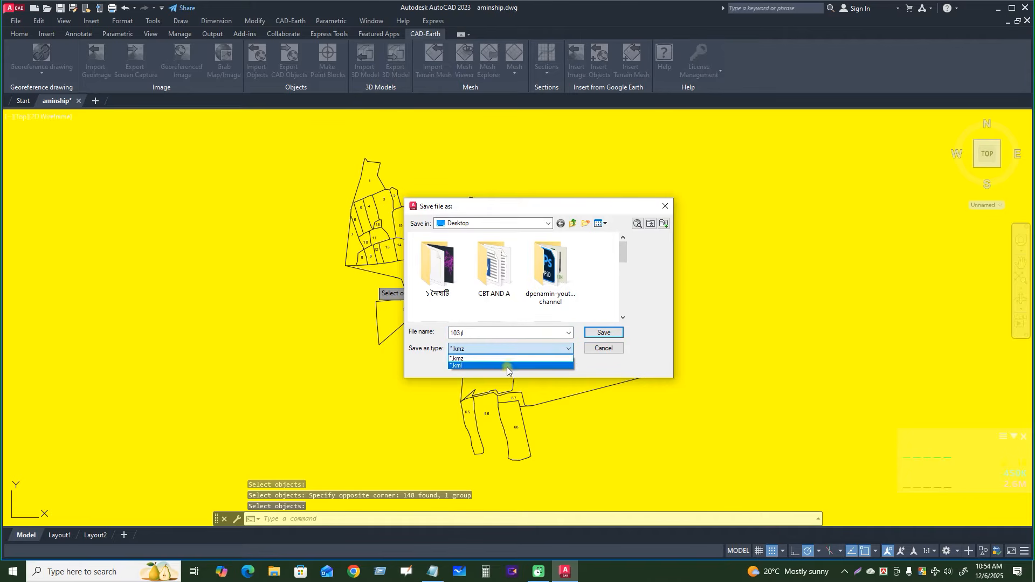
pyautogui.click(508, 366)
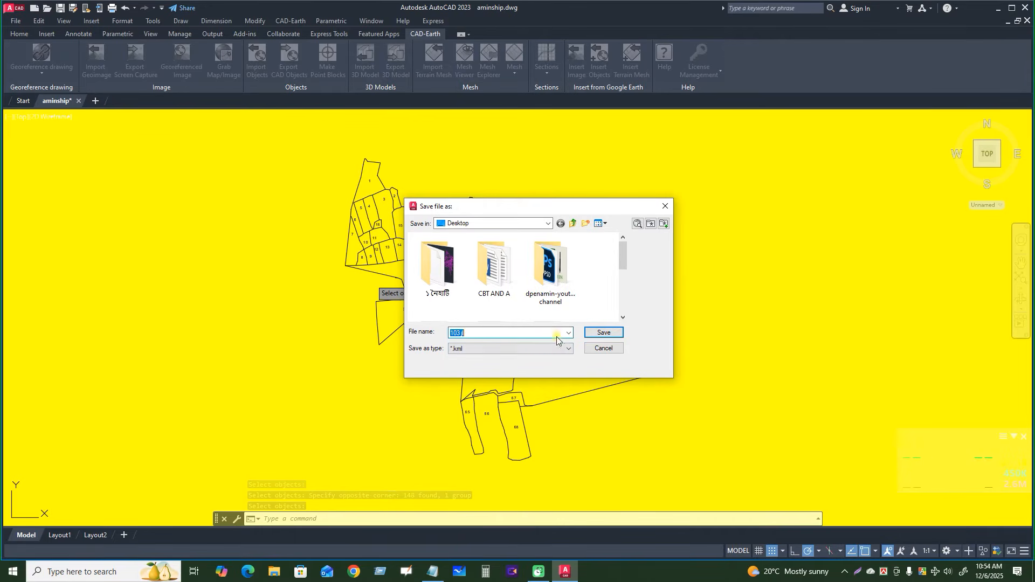
pyautogui.click(604, 332)
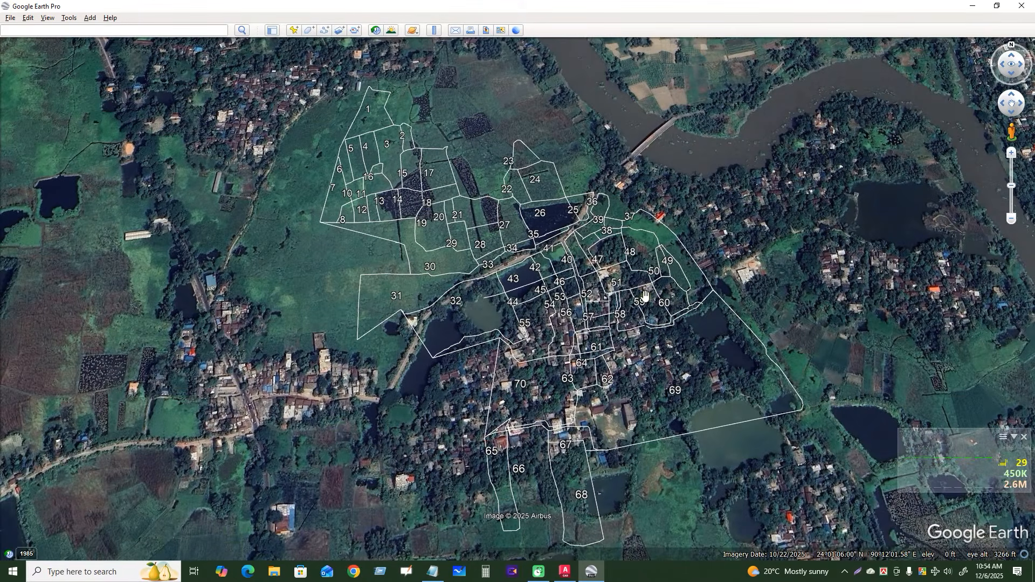
pyautogui.moveTo(568, 358); pyautogui.dragTo(566, 380, button='middle')
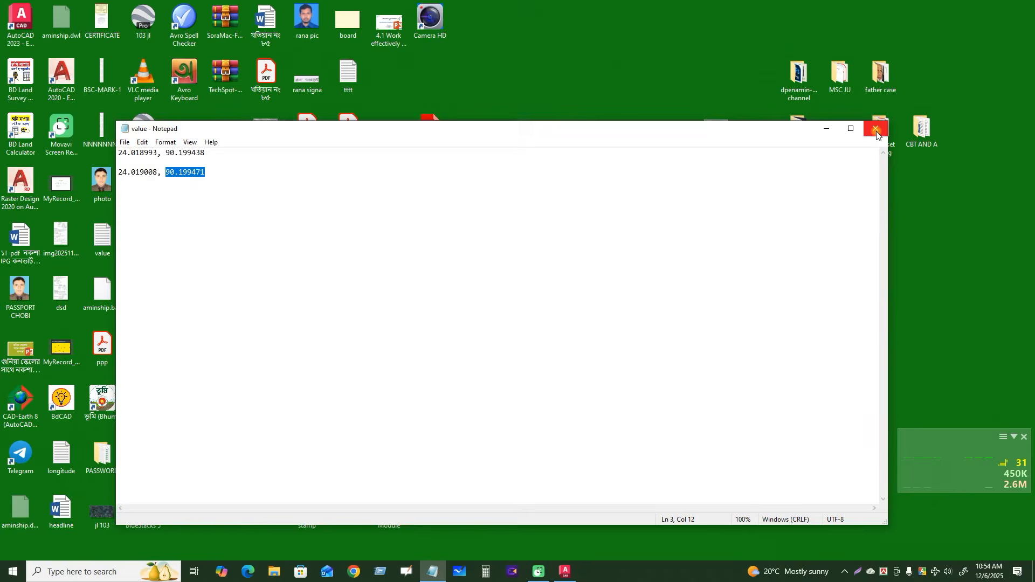
# Refresh the desktop, open the exported 103 jl KMZ file in Google Earth Pro and inspect the plots over the imagery
pyautogui.click(877, 130)
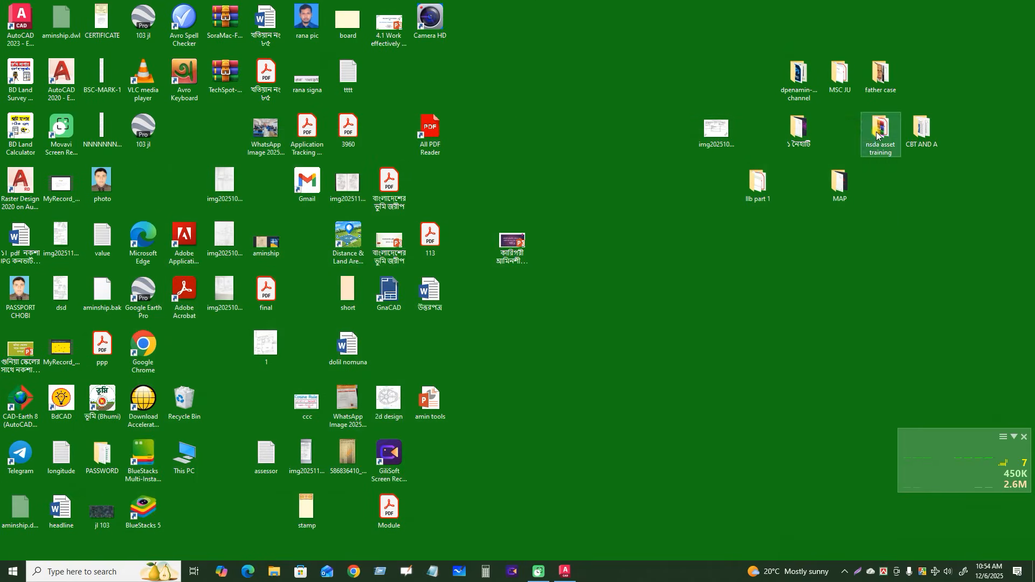
pyautogui.rightClick(525, 111)
pyautogui.click(557, 141)
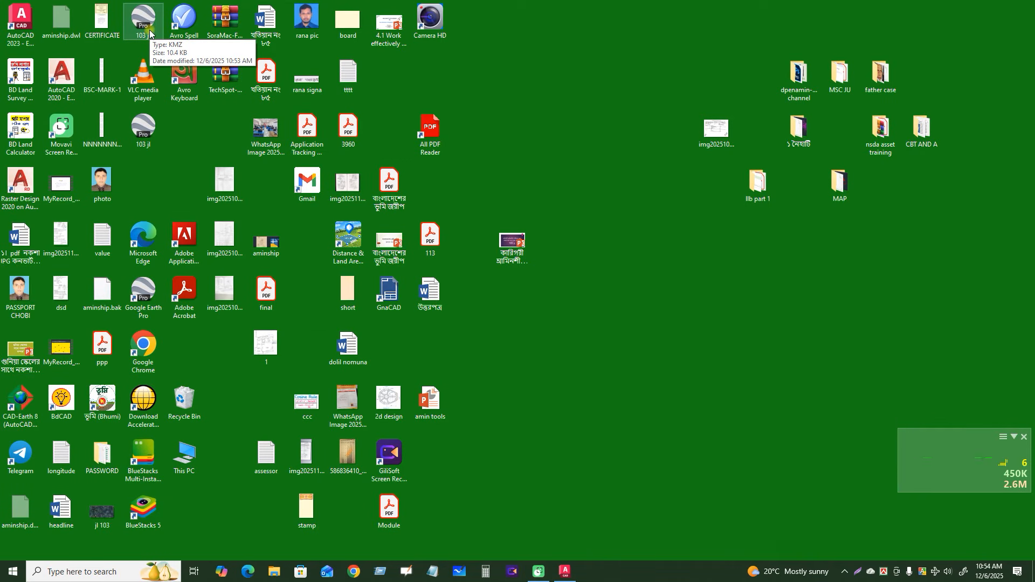
pyautogui.doubleClick(143, 24)
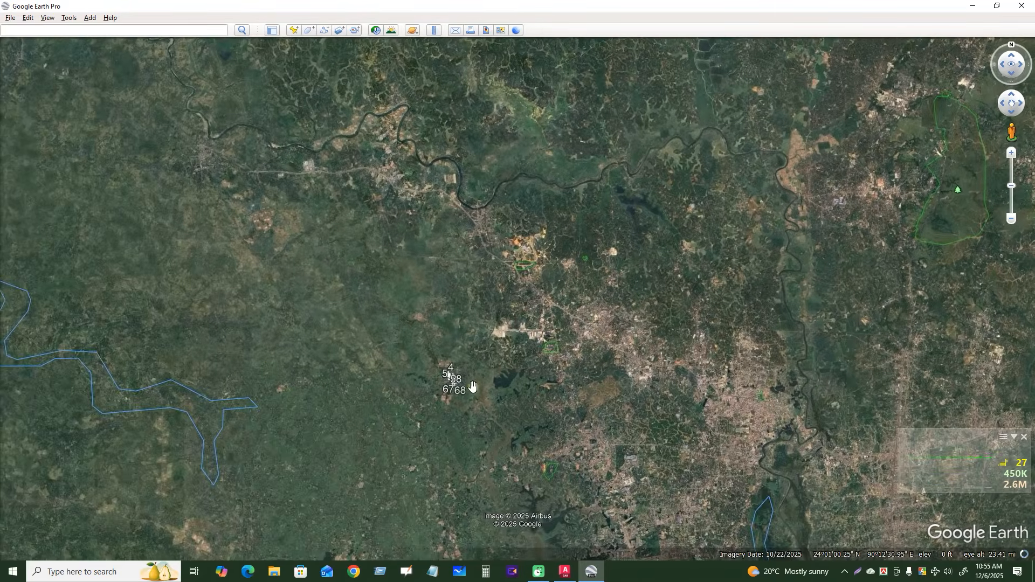
pyautogui.scroll(5, 469, 387)
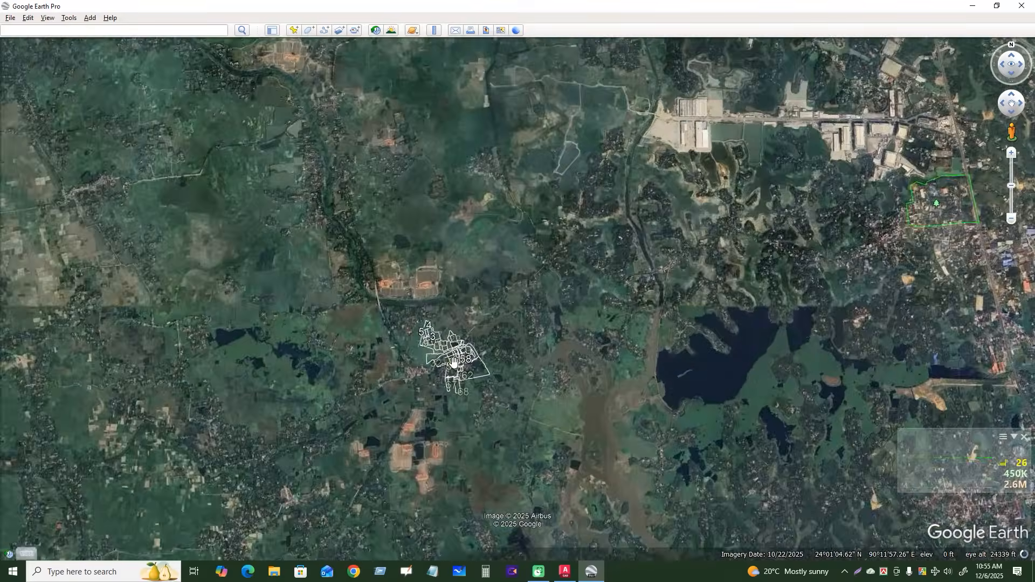
pyautogui.scroll(5, 454, 360)
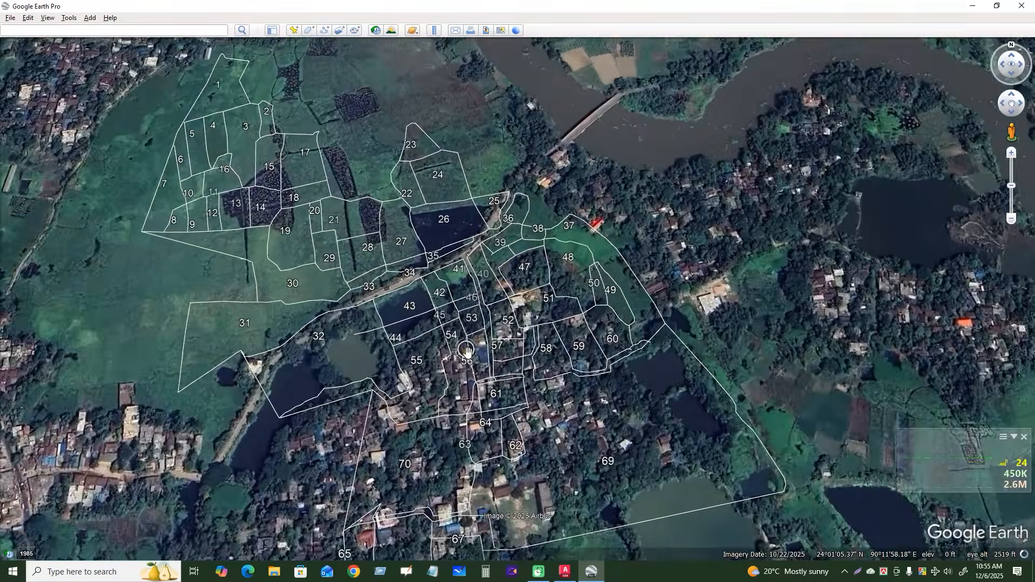